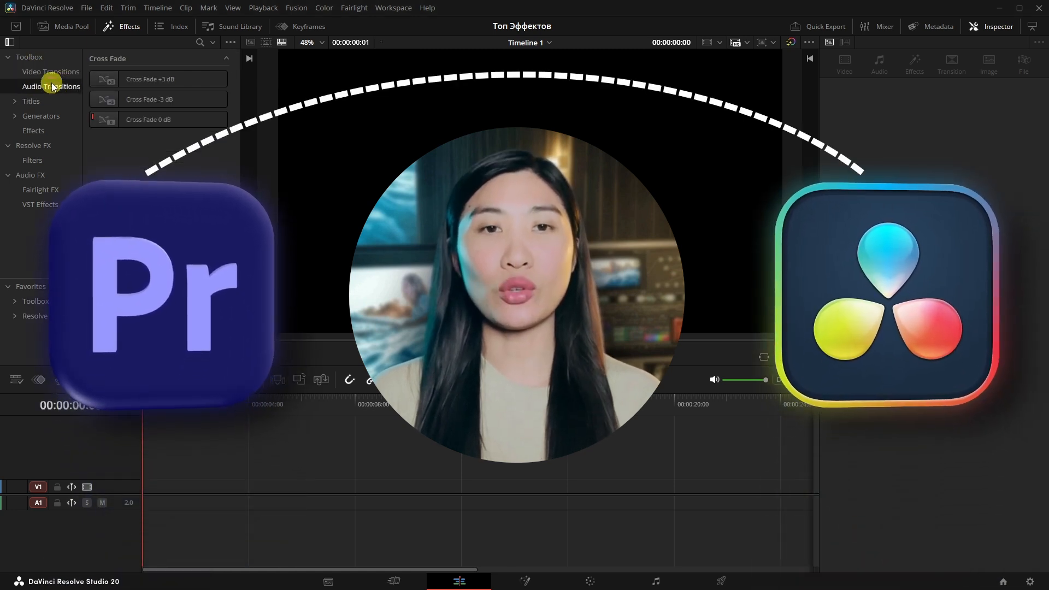
Browse the Toolbox effects and Resolve FX filters to see which ones are available.
{"action": "left_click", "coordinate": [34, 131]}
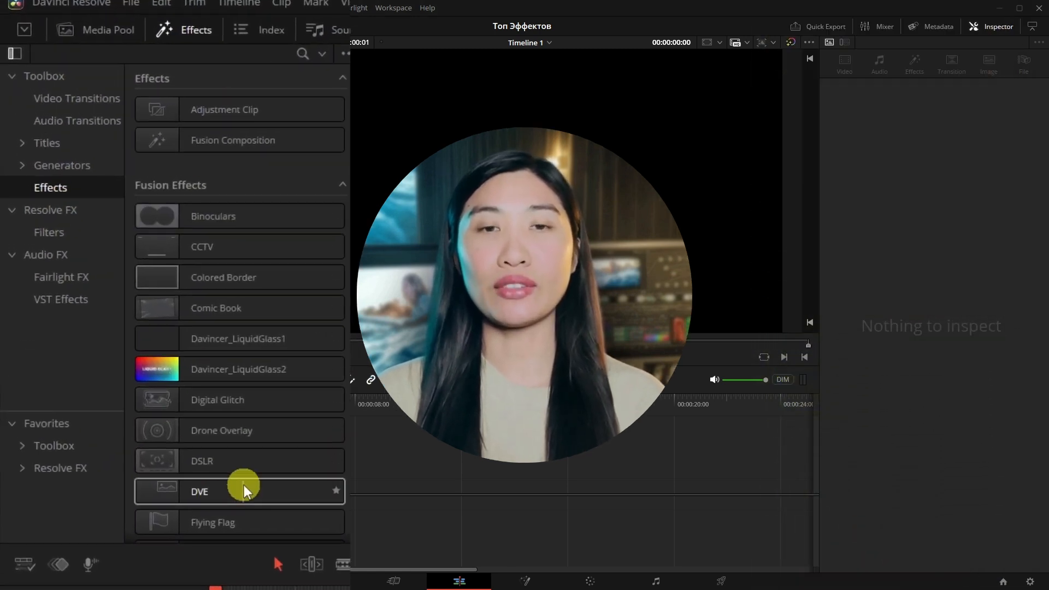
{"action": "scroll", "coordinate": [243, 486], "scroll_direction": "down", "scroll_amount": 2}
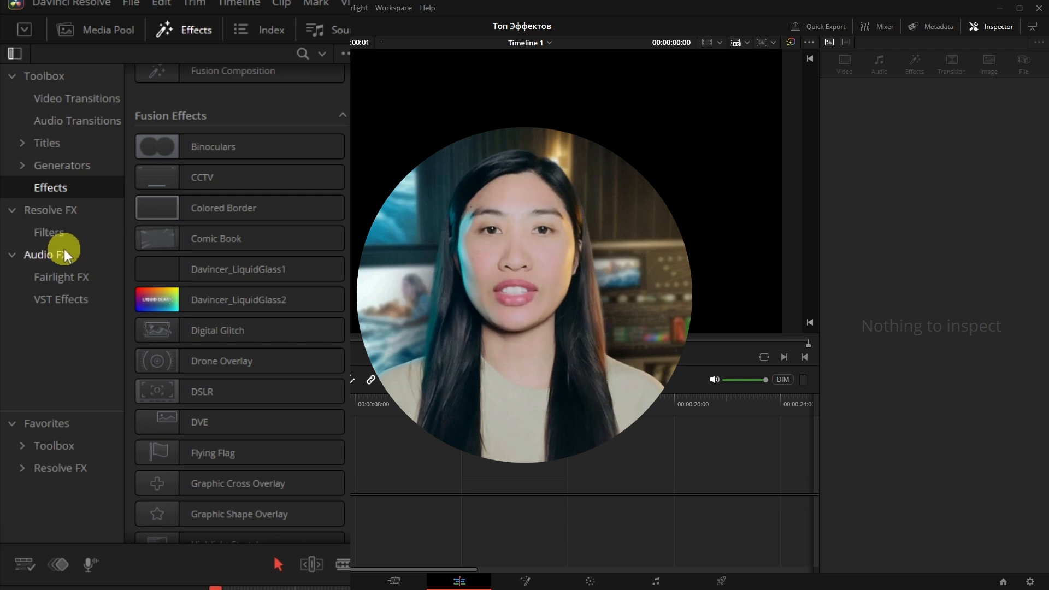
{"action": "left_click", "coordinate": [52, 234]}
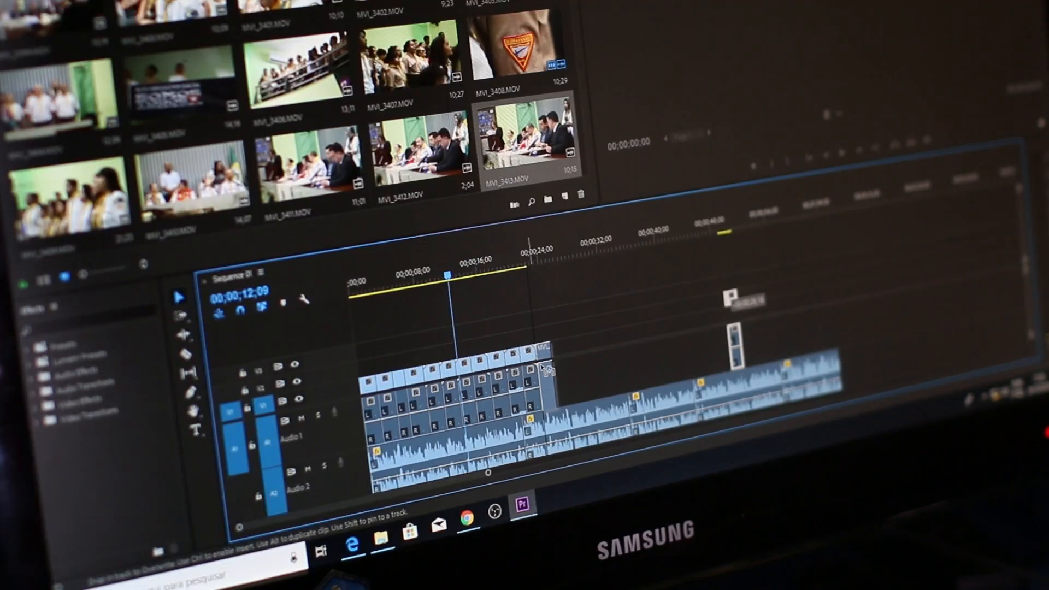
{"action": "left_click_drag", "start_coordinate": [546, 371], "coordinate": [546, 371]}
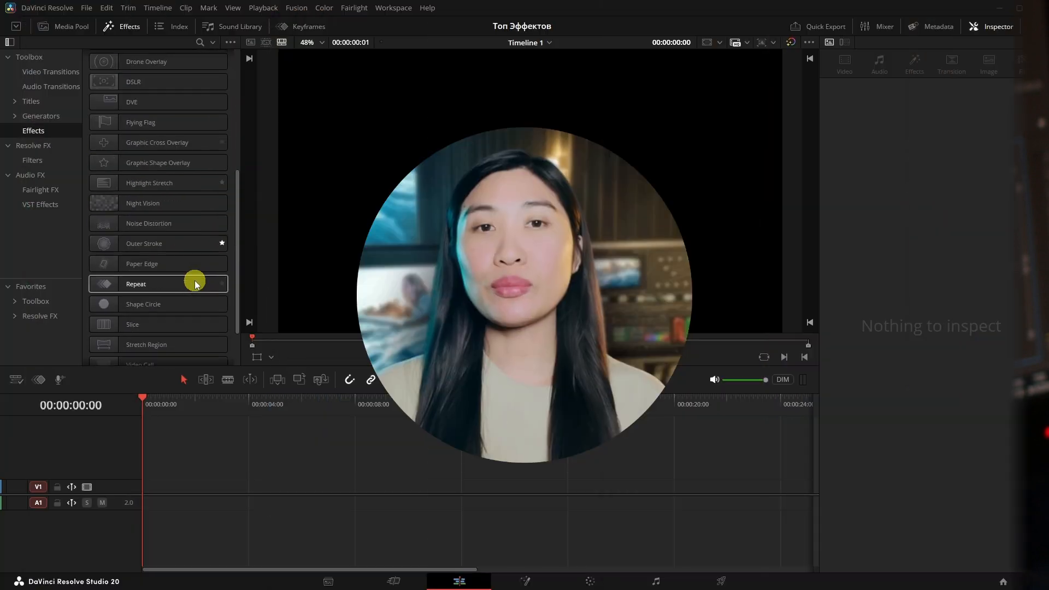
{"action": "scroll", "coordinate": [195, 281], "scroll_direction": "down", "scroll_amount": 3}
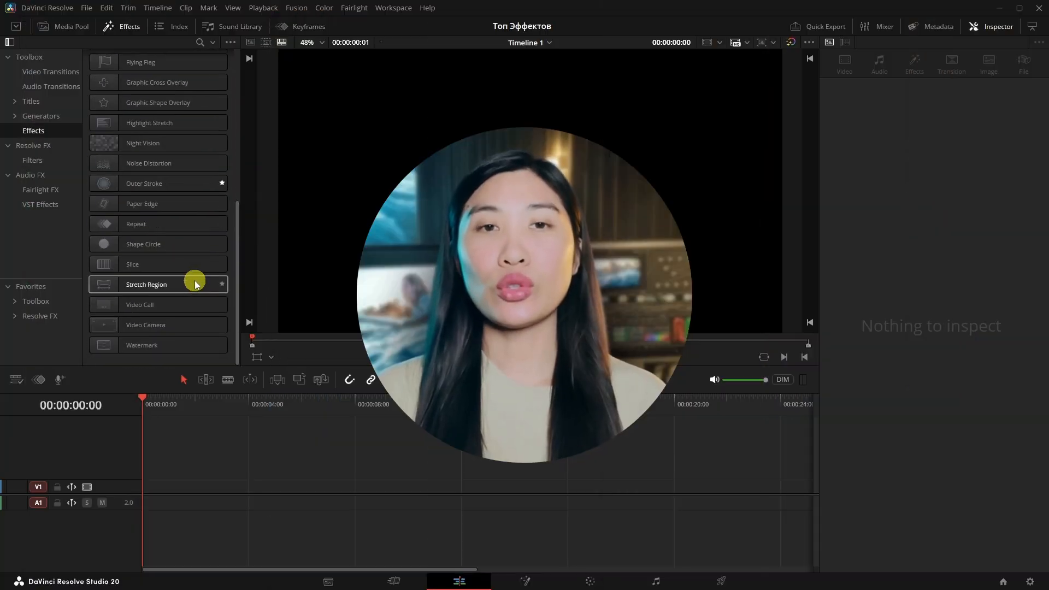
{"action": "scroll", "coordinate": [195, 283], "scroll_direction": "up", "scroll_amount": 5}
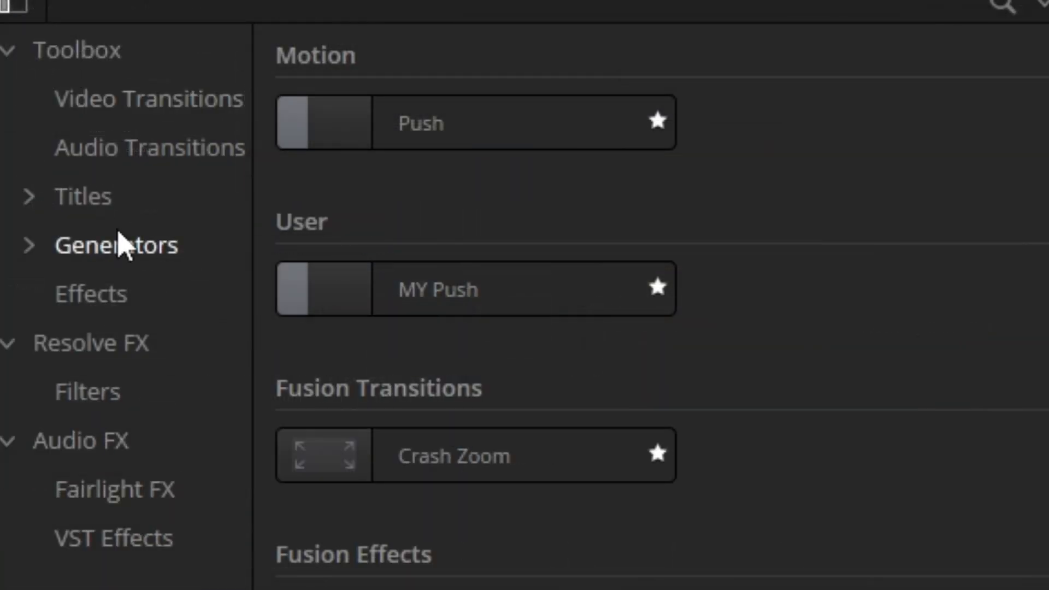
{"action": "left_click", "coordinate": [41, 132]}
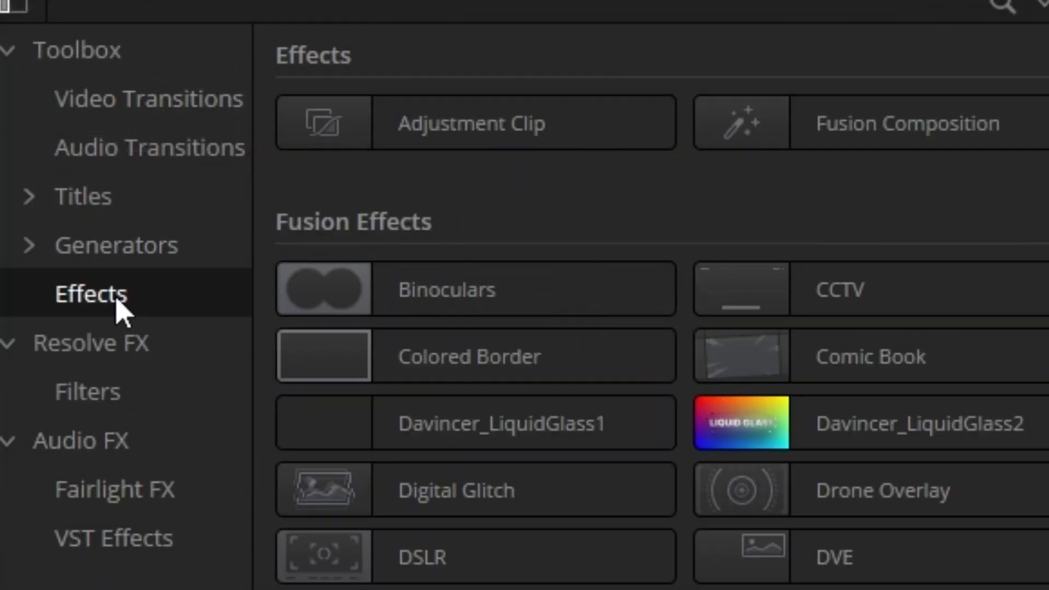
{"action": "right_click", "coordinate": [476, 120]}
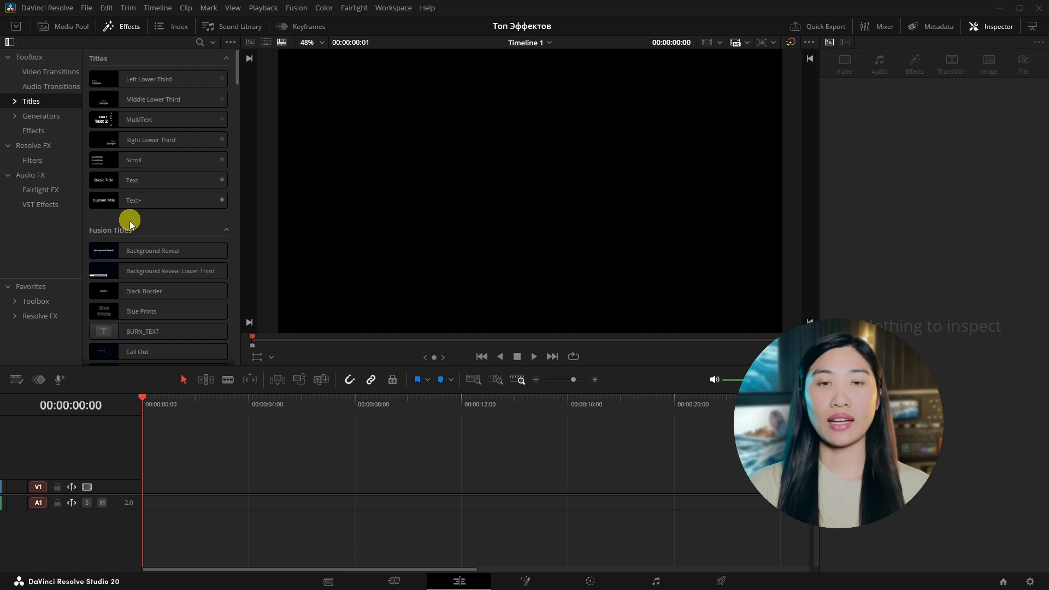
Look through the video transitions, audio transitions, Fusion effects and Resolve FX Stylize filters.
{"action": "left_click", "coordinate": [68, 74]}
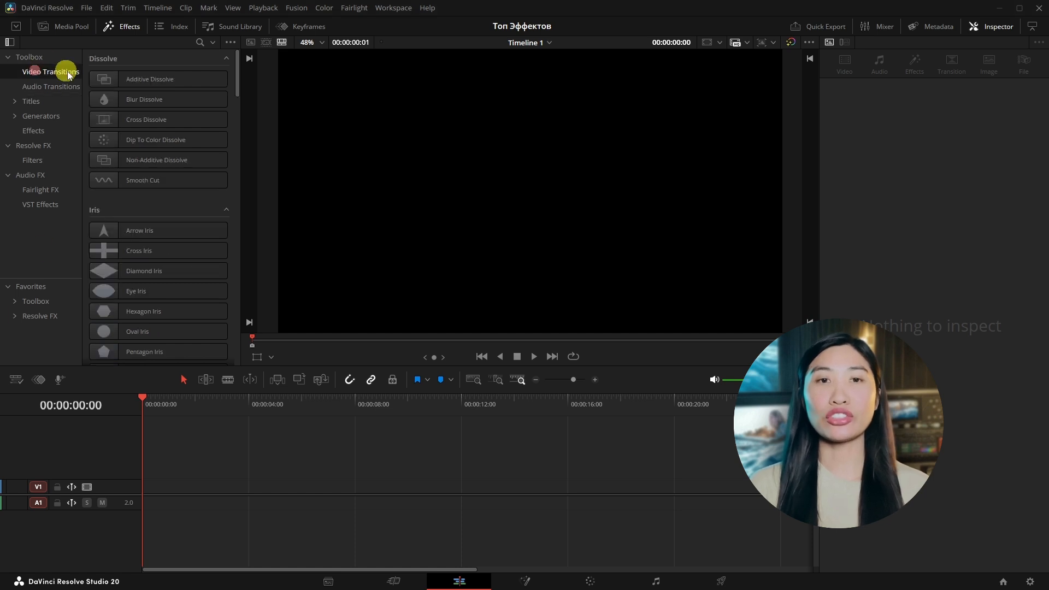
{"action": "left_click", "coordinate": [53, 87]}
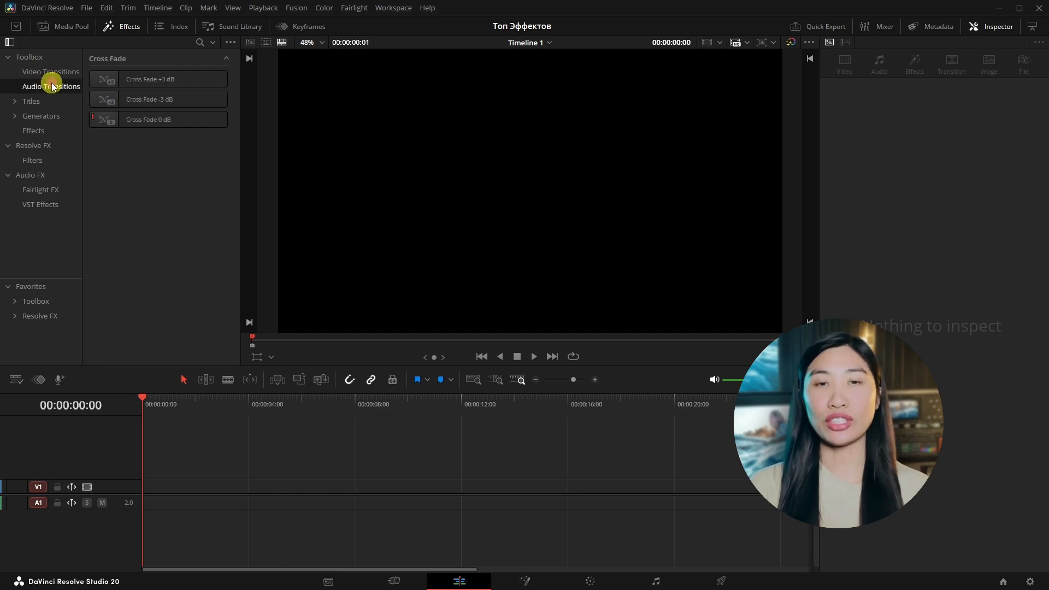
{"action": "left_click", "coordinate": [33, 132]}
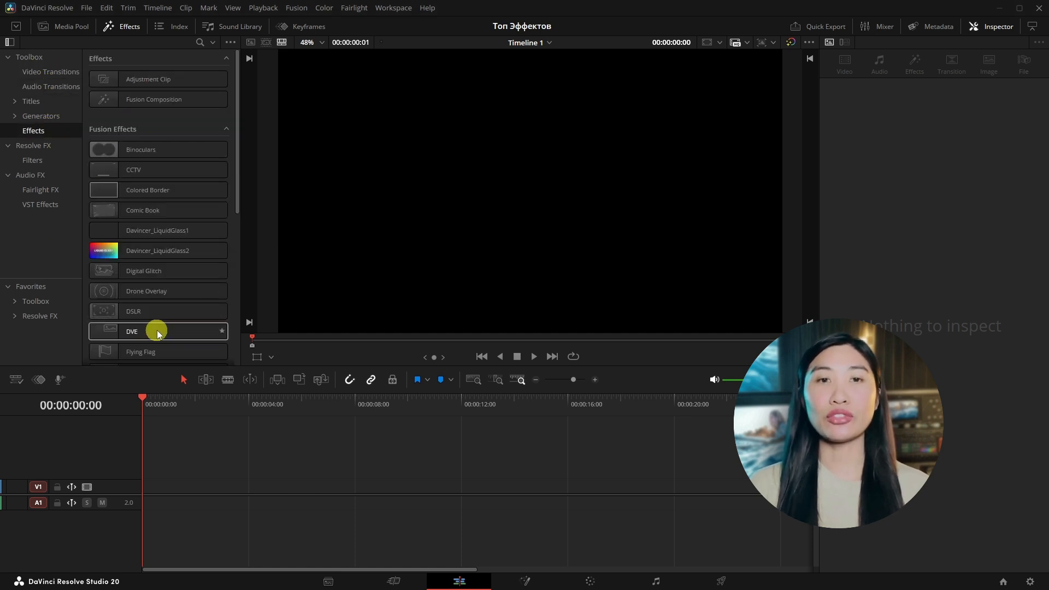
{"action": "scroll", "coordinate": [162, 331], "scroll_direction": "down", "scroll_amount": 2}
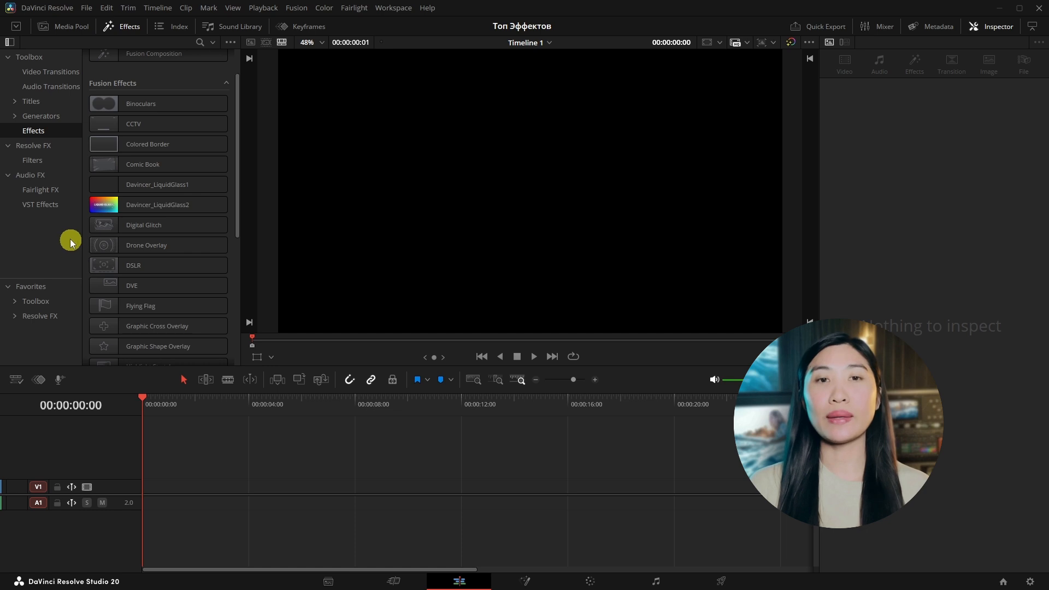
{"action": "left_click", "coordinate": [34, 160]}
{"action": "scroll", "coordinate": [187, 74], "scroll_direction": "down", "scroll_amount": 10}
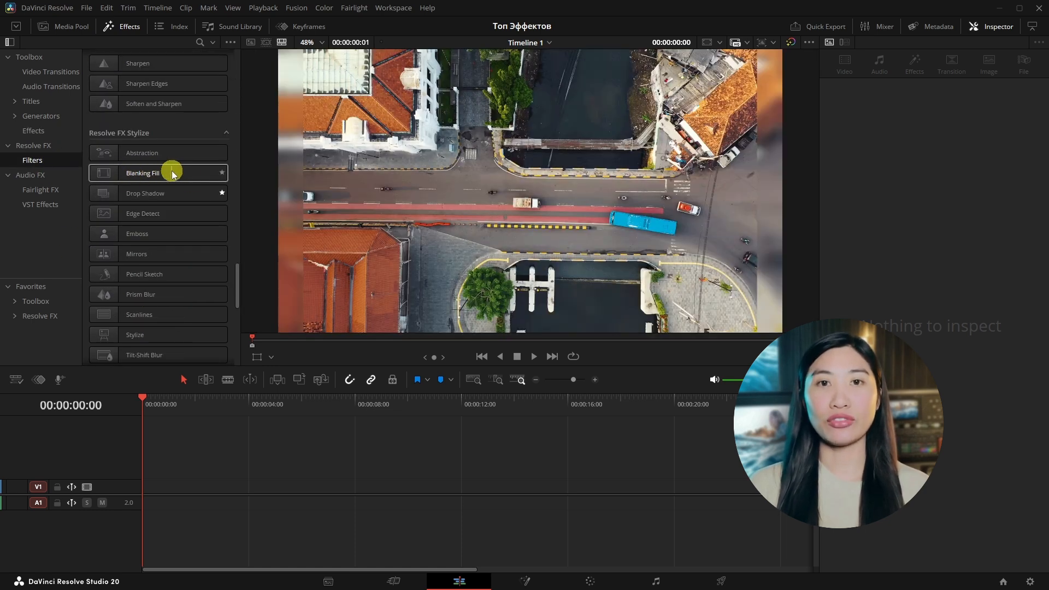
Place the vertical video 253657.mov from the media pool at the start of the timeline.
{"action": "left_click", "coordinate": [71, 25]}
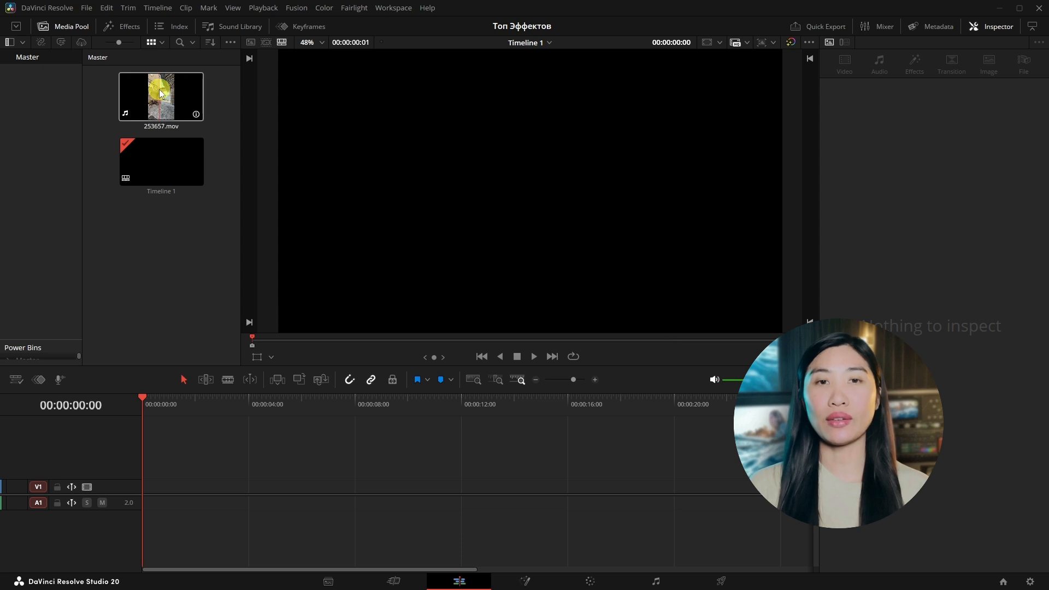
{"action": "left_click_drag", "start_coordinate": [158, 96], "coordinate": [241, 460]}
Try a Box Blur on the enlarged background copy of 253657.mov on V1 and adjust the blur.
{"action": "left_click", "coordinate": [211, 486]}
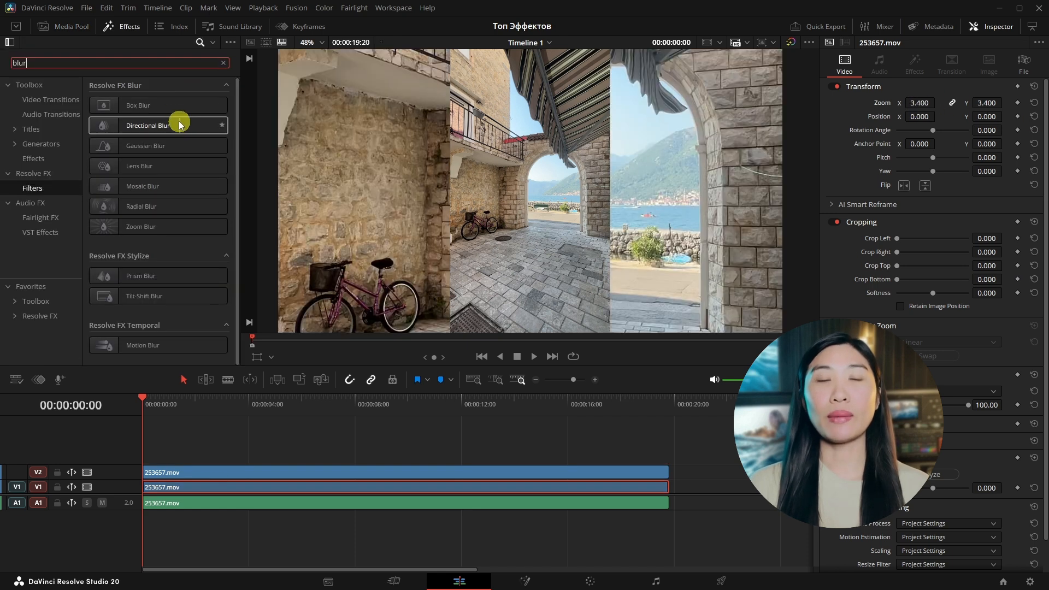
{"action": "left_click_drag", "start_coordinate": [159, 105], "coordinate": [206, 487]}
{"action": "left_click_drag", "start_coordinate": [928, 141], "coordinate": [918, 146]}
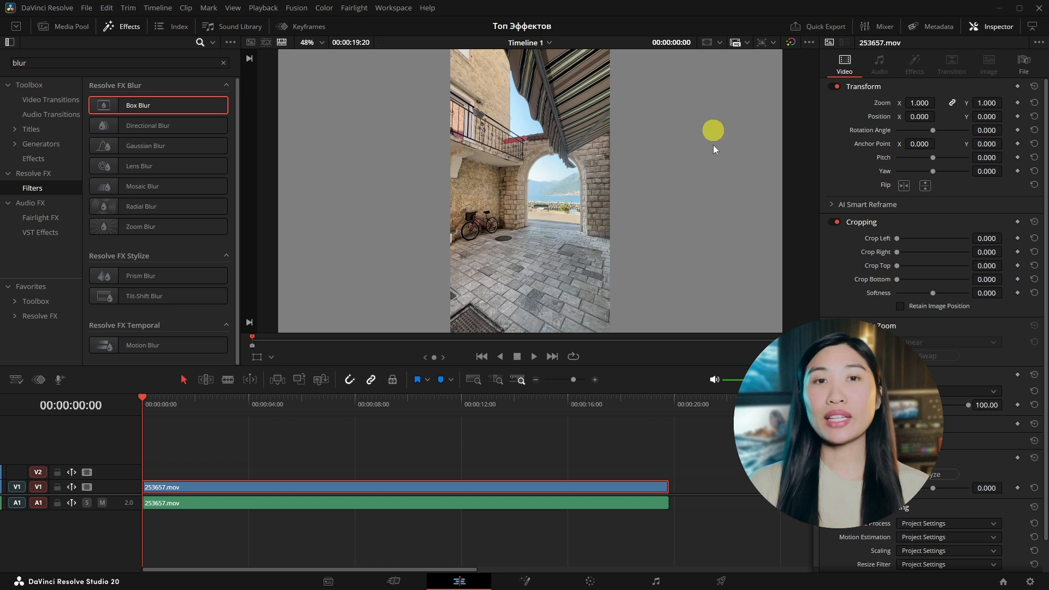
Search the filters for "blan" and apply Blanking Fill to the 253657.mov clip on V1.
{"action": "left_click", "coordinate": [167, 60]}
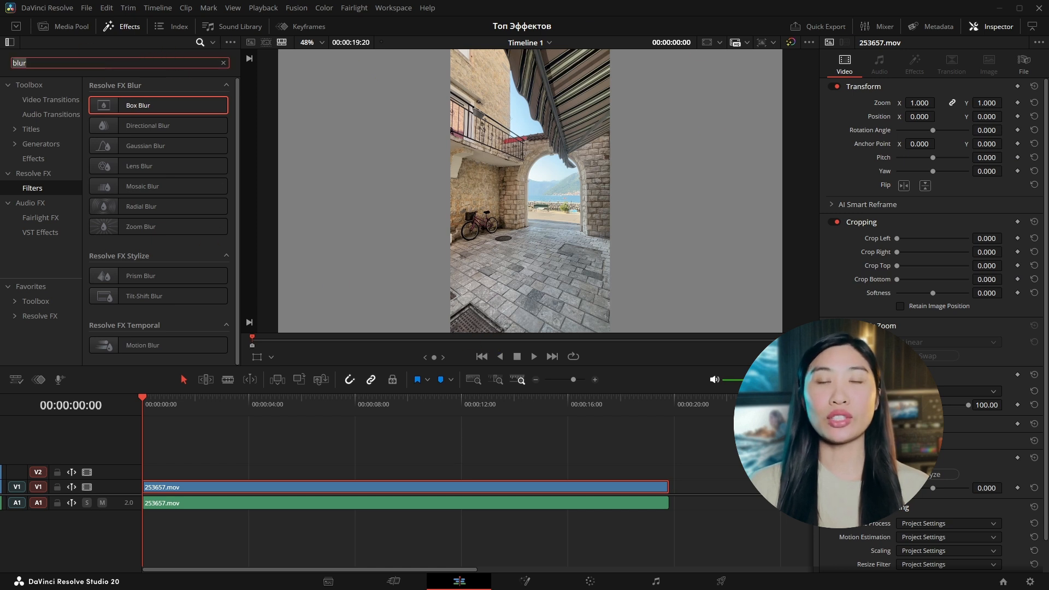
{"action": "key", "text": "BackSpace"}
{"action": "key", "text": "BackSpace"}
{"action": "type", "text": "an"}
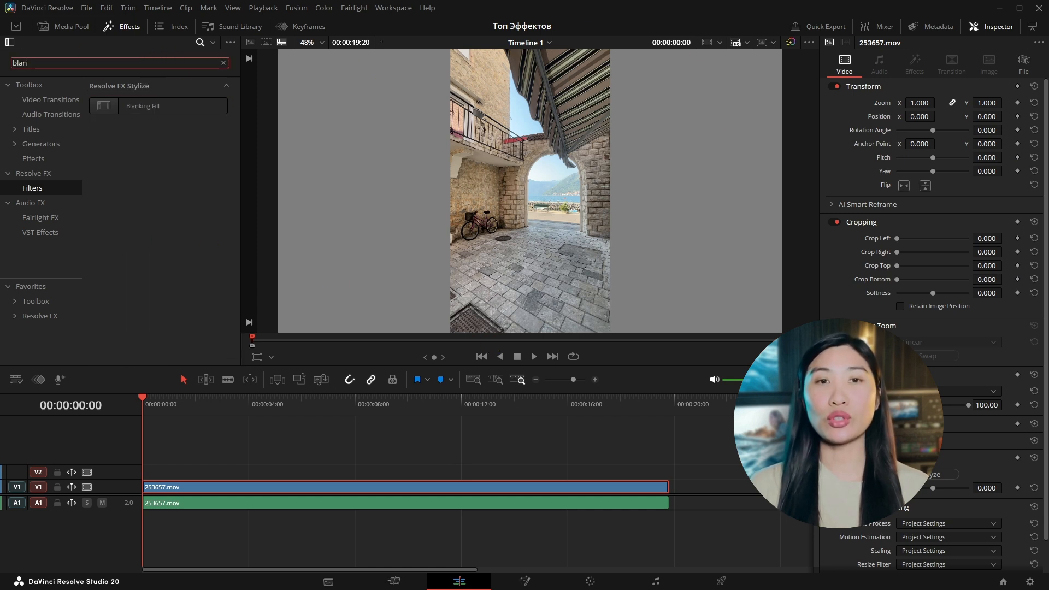
{"action": "left_click_drag", "start_coordinate": [164, 105], "coordinate": [317, 496]}
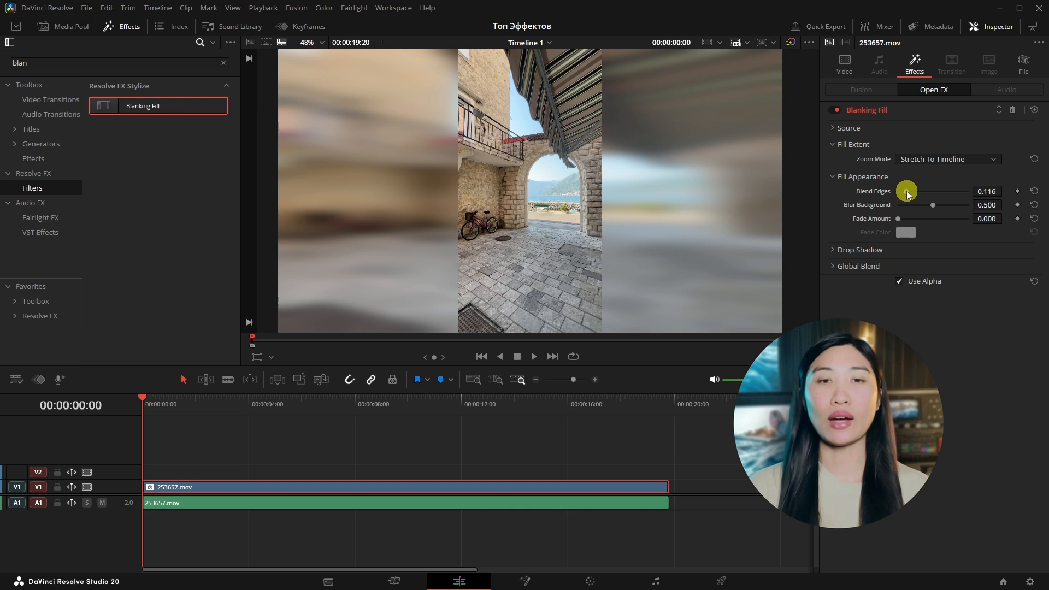
Set Blanking Fill's Blend Edges to 0, Blur Background to about 0.49, Fade Amount to about 0.3 and Fade Color to orange #ffaa00.
{"action": "left_click_drag", "start_coordinate": [908, 194], "coordinate": [918, 220]}
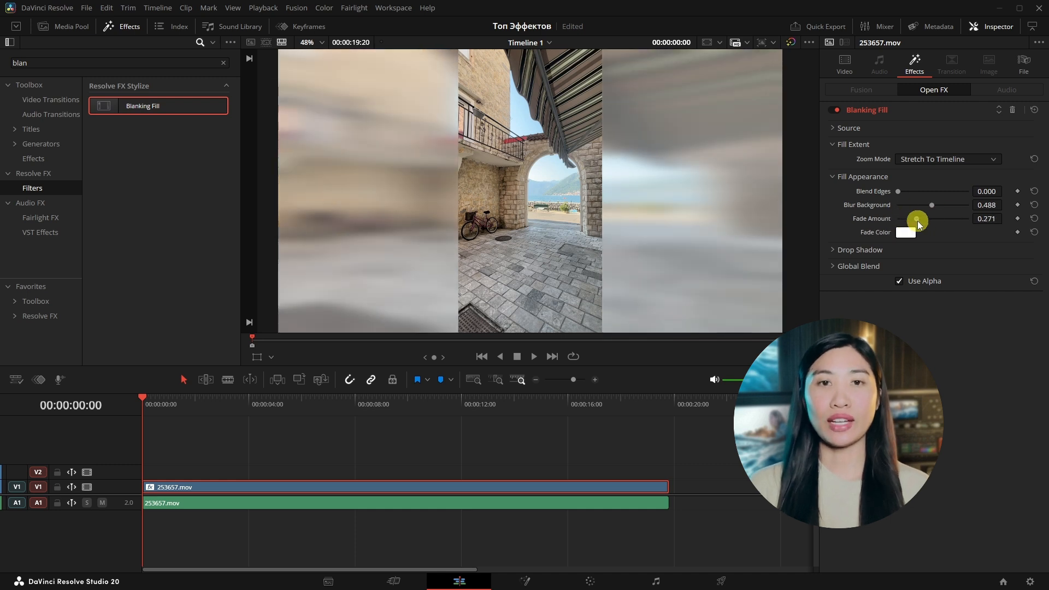
{"action": "left_click", "coordinate": [908, 234]}
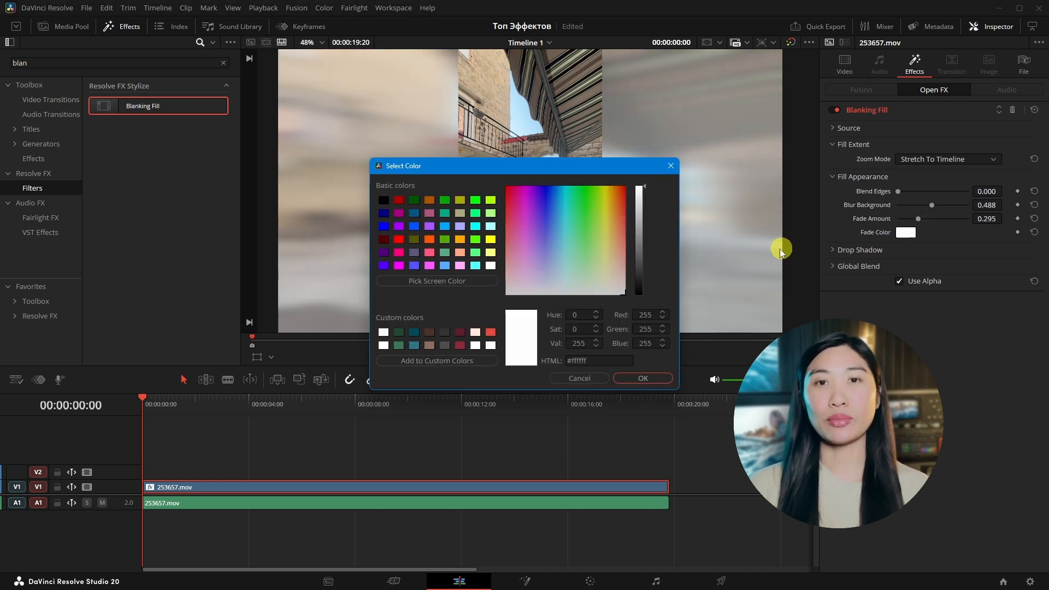
{"action": "left_click", "coordinate": [461, 240]}
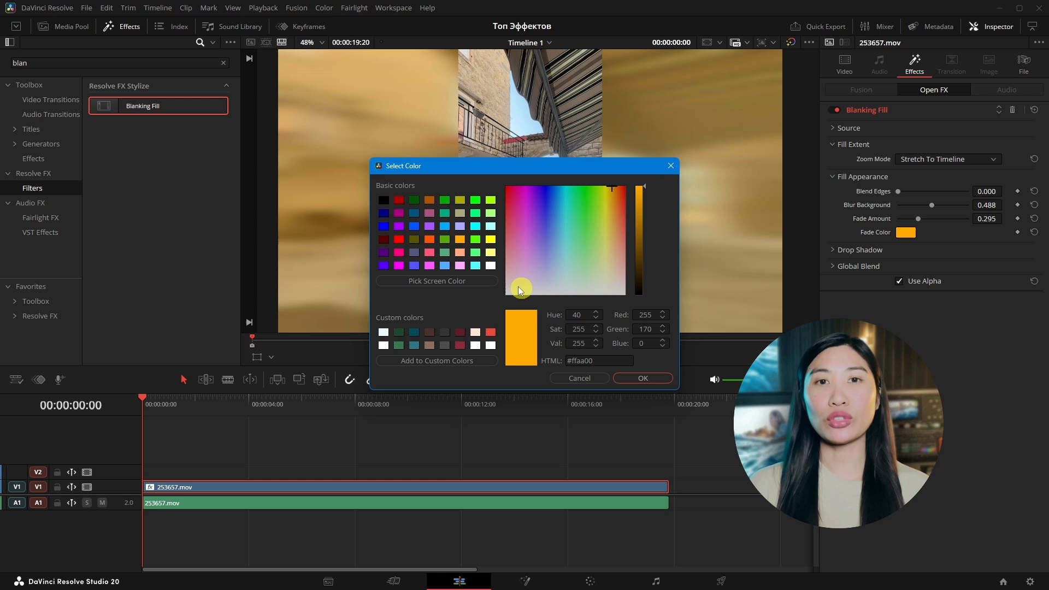
{"action": "left_click", "coordinate": [643, 378]}
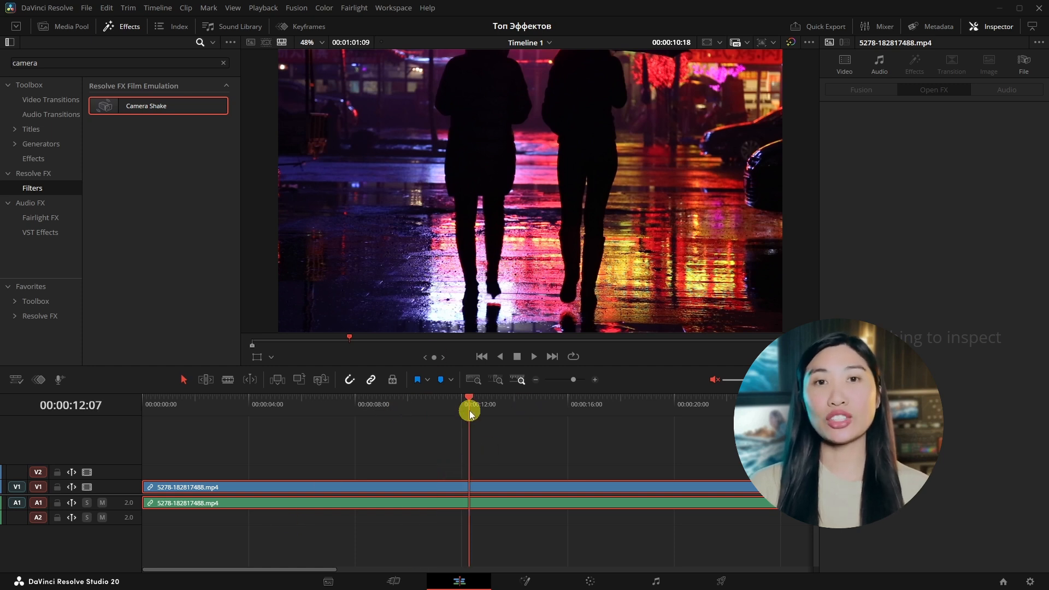
Play the night street clip from around the eight-second mark to review its camera motion without effects.
{"action": "left_click_drag", "start_coordinate": [470, 411], "coordinate": [352, 411]}
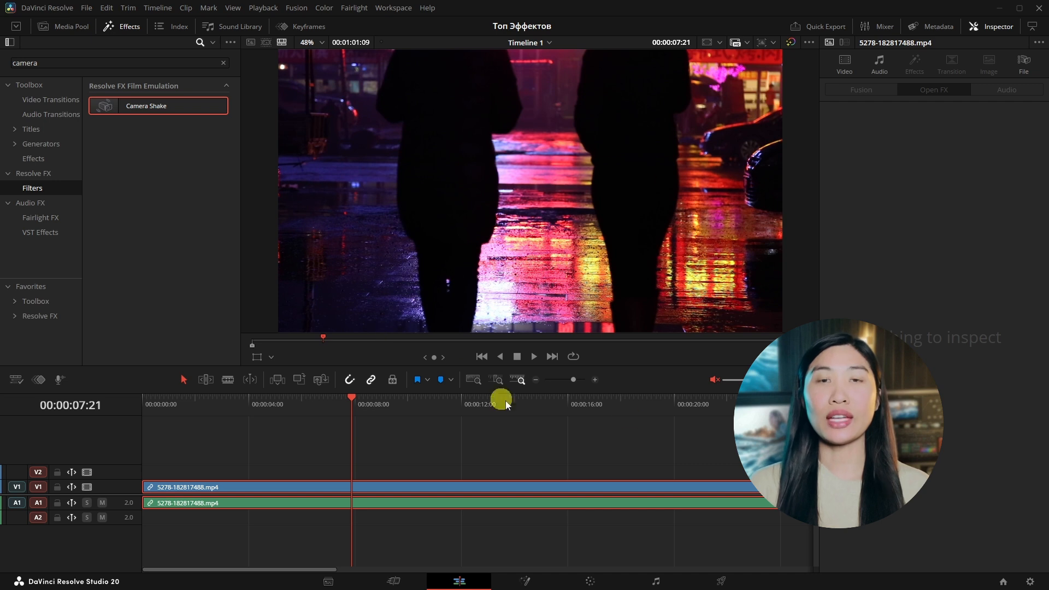
{"action": "left_click", "coordinate": [416, 435]}
{"action": "key", "text": "space"}
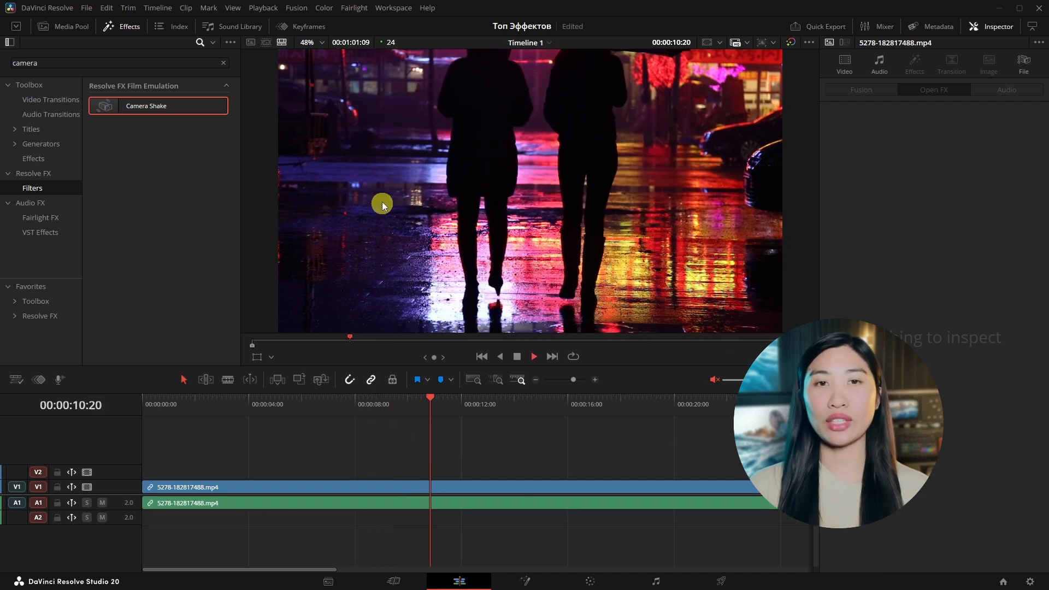
{"action": "key", "text": "space"}
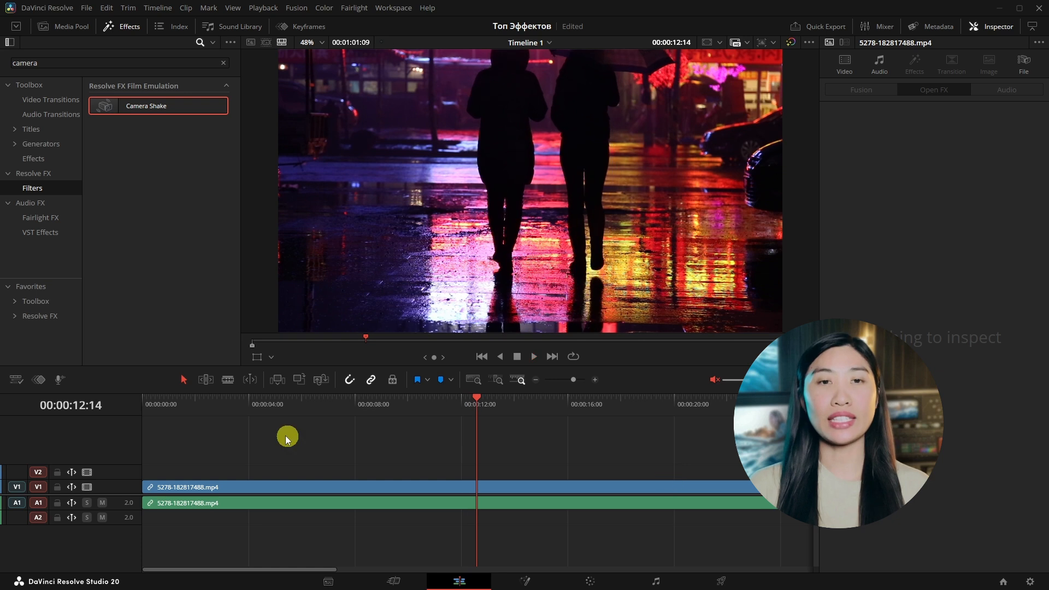
Apply Camera Shake to the night street clip on V1 and preview the motion from about six seconds.
{"action": "double_click", "coordinate": [145, 106]}
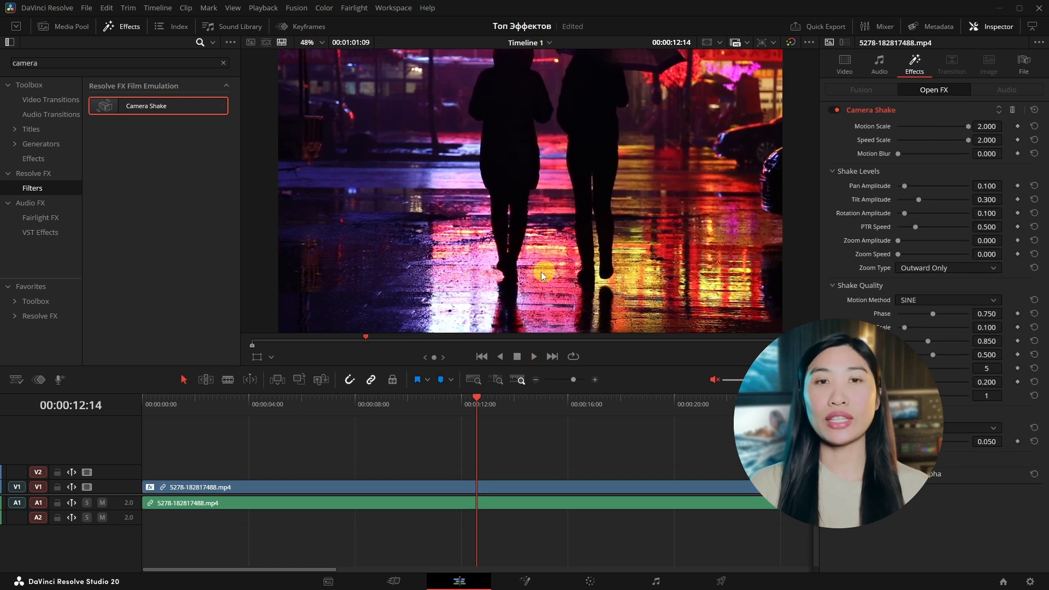
{"action": "left_click", "coordinate": [302, 414]}
{"action": "key", "text": "space"}
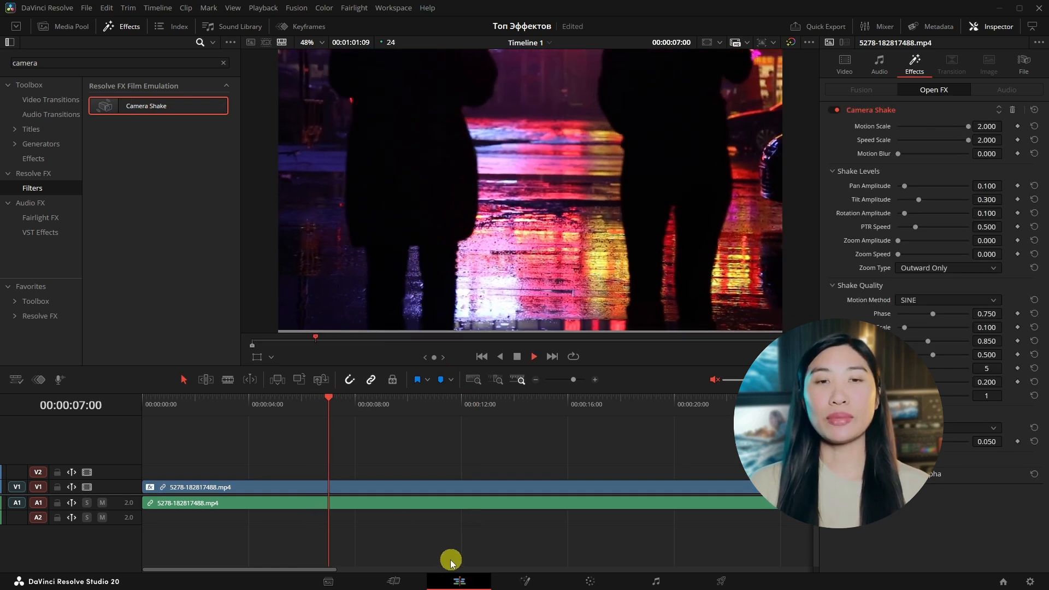
{"action": "key", "text": "space"}
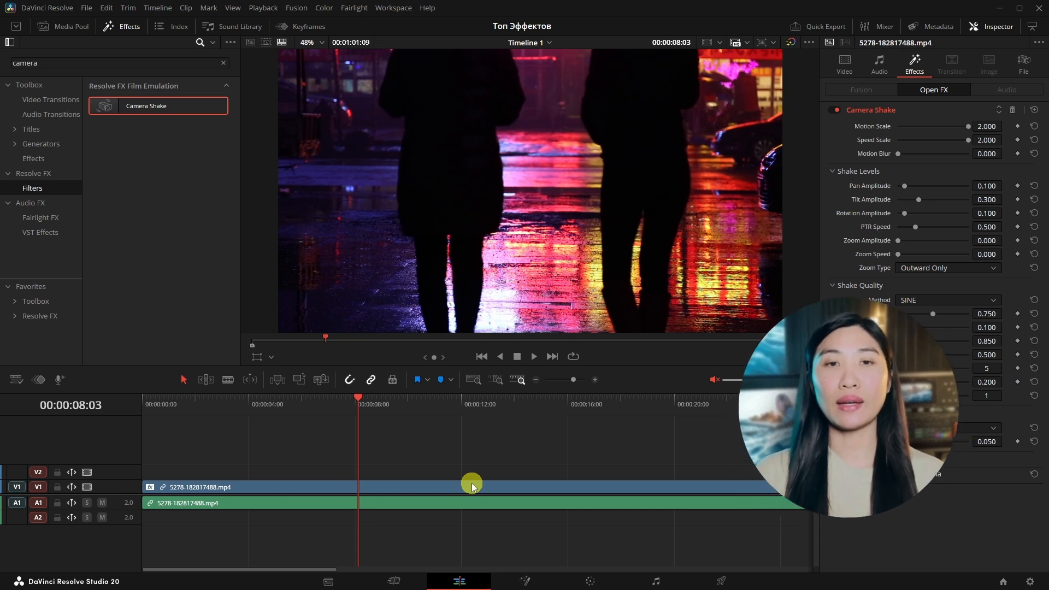
Set Camera Shake's Motion Scale and Speed Scale to 0.3 and preview the clip from 00:00:08:07.
{"action": "type", "text": "3"}
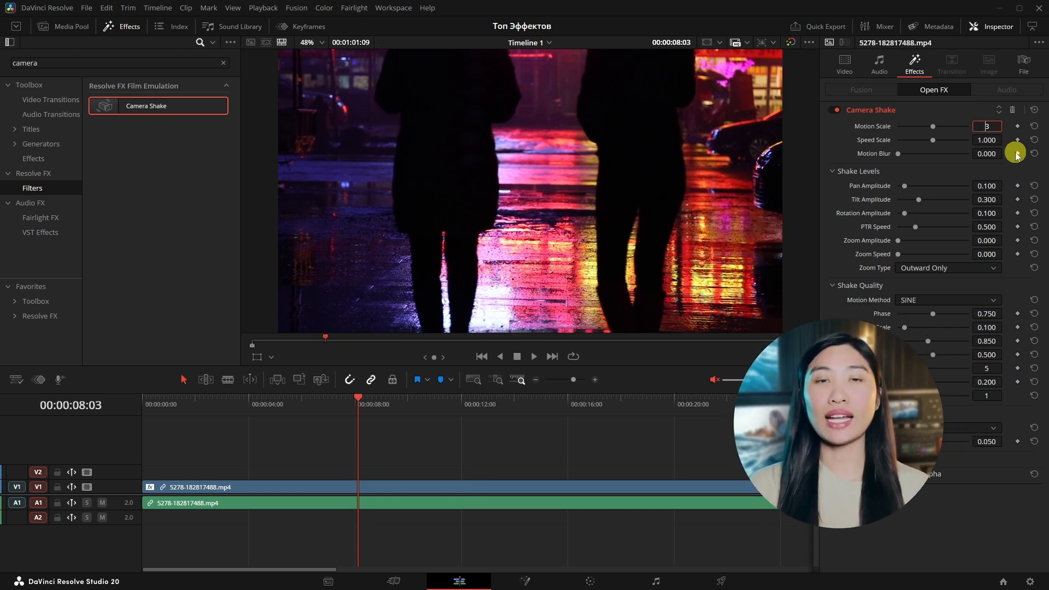
{"action": "key", "text": "Return"}
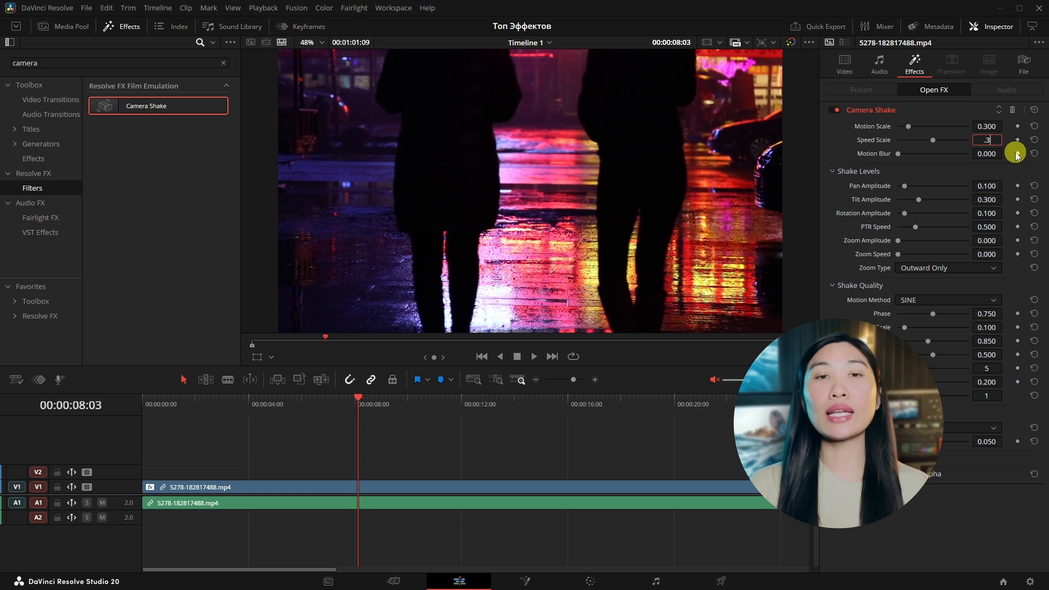
{"action": "left_click", "coordinate": [363, 399]}
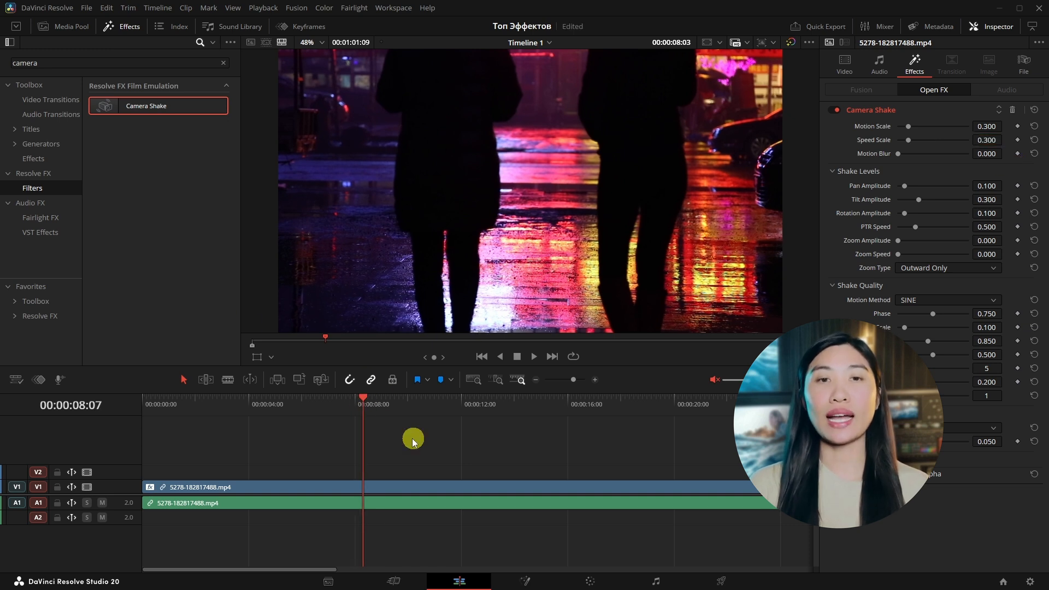
{"action": "key", "text": "space"}
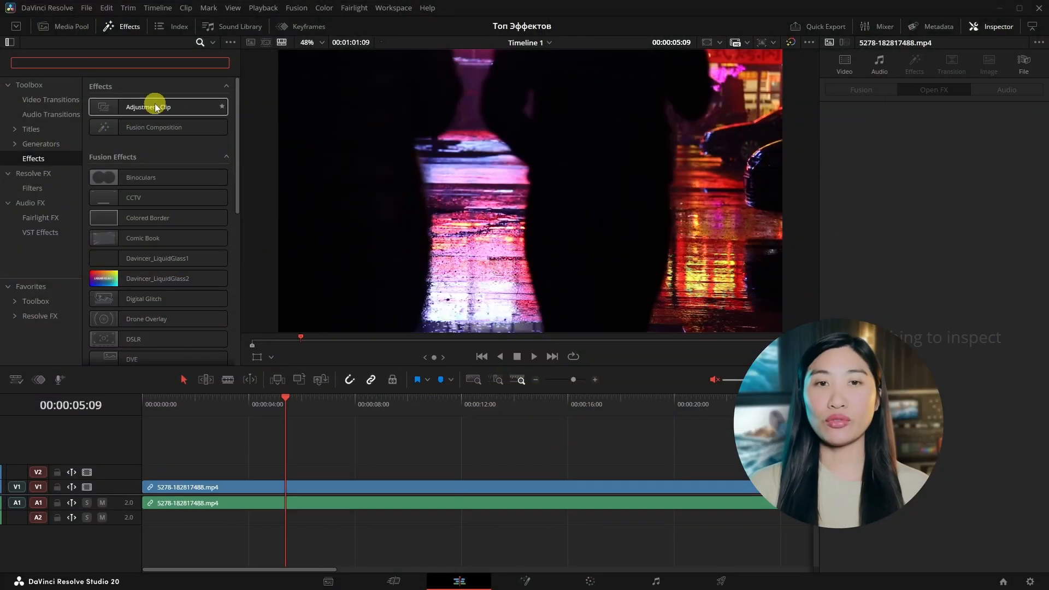
Place an Adjustment Clip on V2 above the street clip, starting at 00:00:05:09, and move the playhead to 00:00:06:10.
{"action": "left_click_drag", "start_coordinate": [150, 106], "coordinate": [327, 471]}
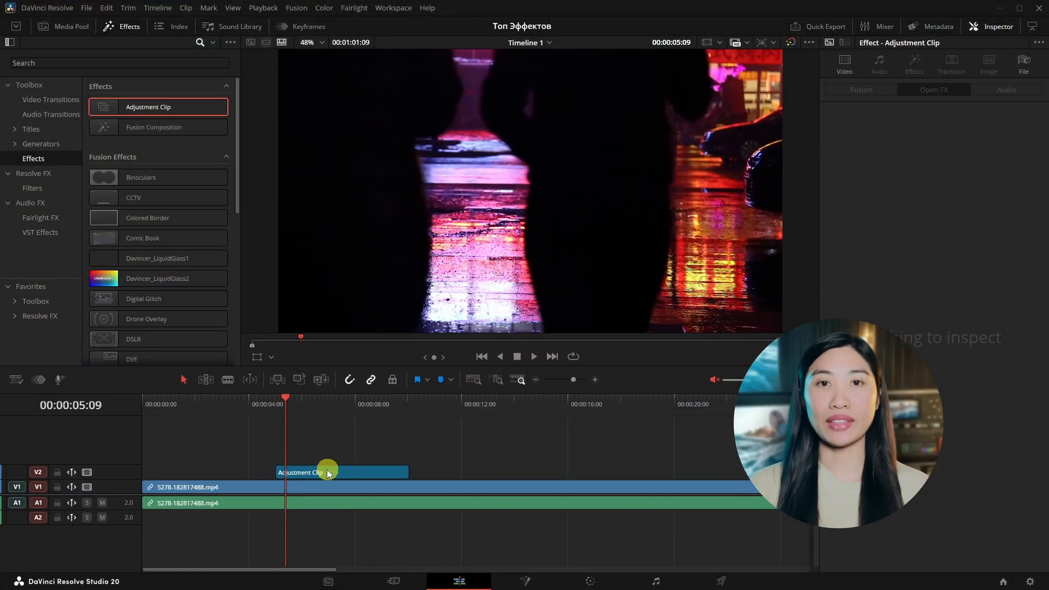
{"action": "left_click", "coordinate": [314, 418]}
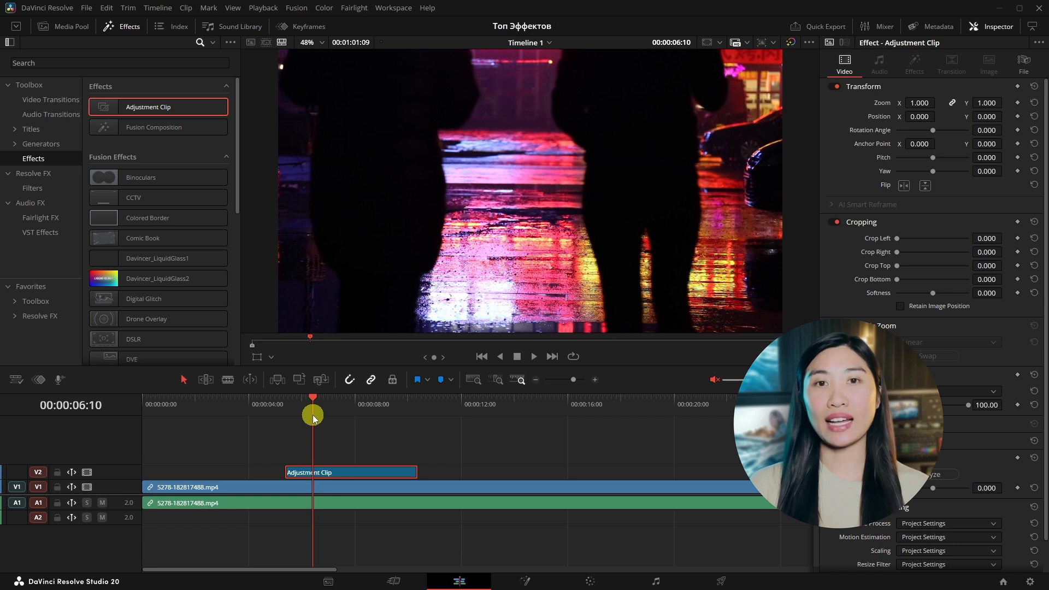
Insert a Color Corrector between MediaIn1 and MediaOut1 in the Adjustment Clip's Fusion composition, tint it yellow, and preview the street footage.
{"action": "key", "text": "shift+5"}
{"action": "left_click_drag", "start_coordinate": [241, 434], "coordinate": [571, 431]}
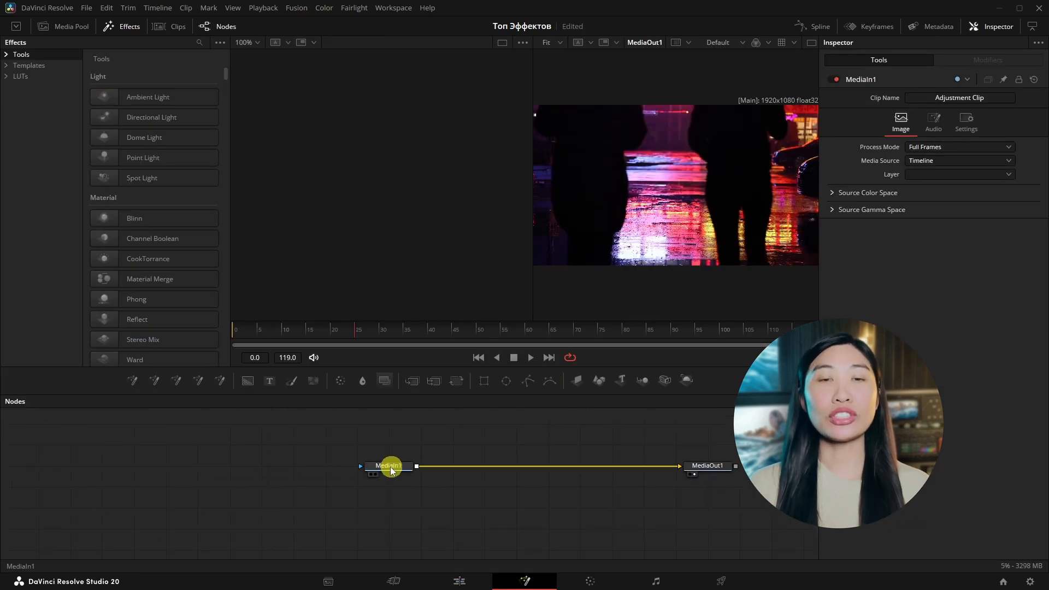
{"action": "left_click_drag", "start_coordinate": [630, 445], "coordinate": [512, 448]}
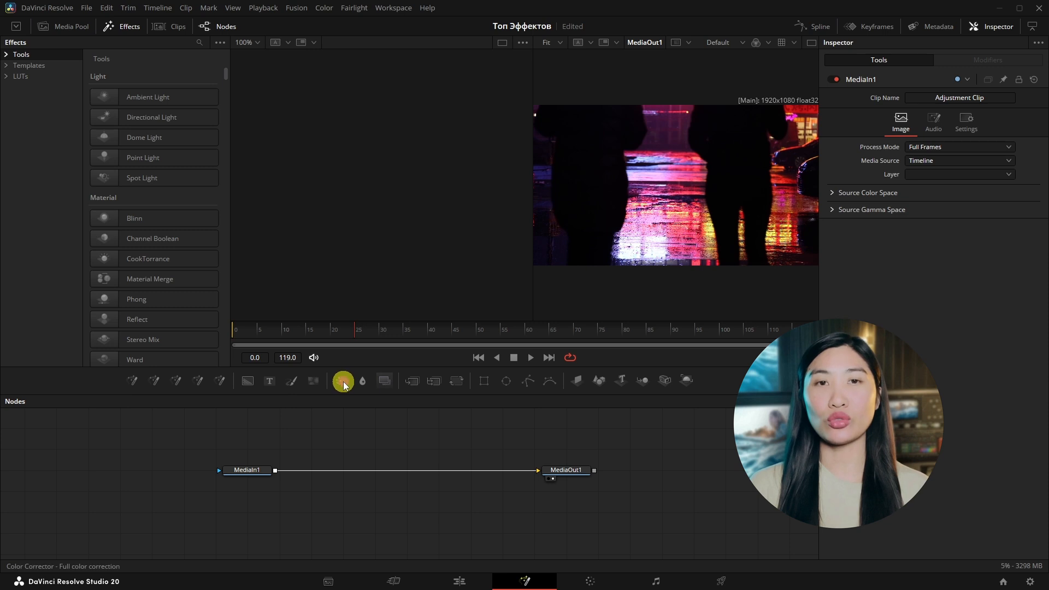
{"action": "left_click_drag", "start_coordinate": [341, 381], "coordinate": [361, 473]}
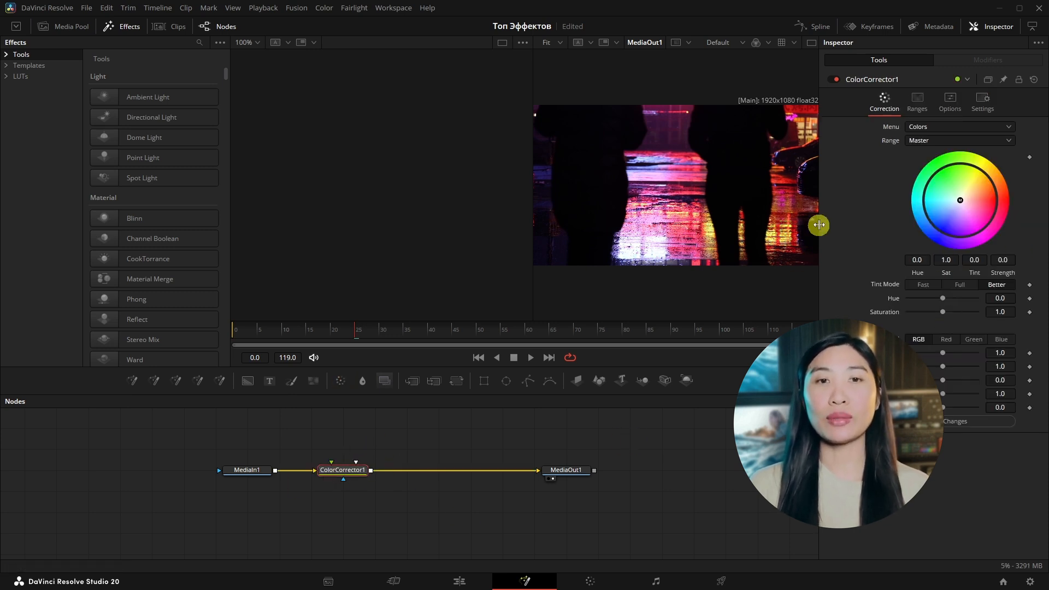
{"action": "left_click_drag", "start_coordinate": [961, 200], "coordinate": [978, 173]}
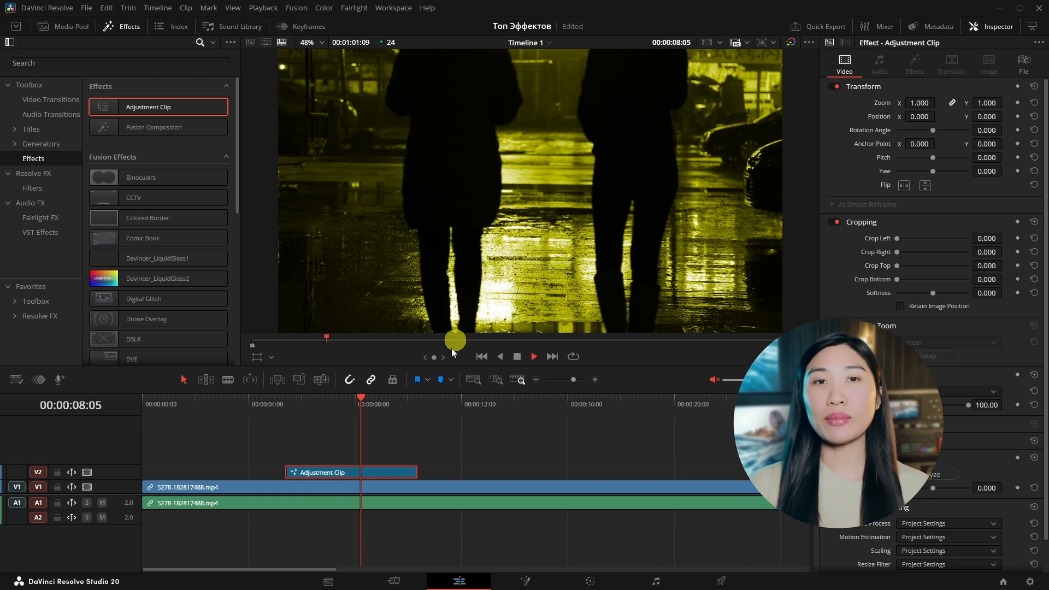
{"action": "key", "text": "space"}
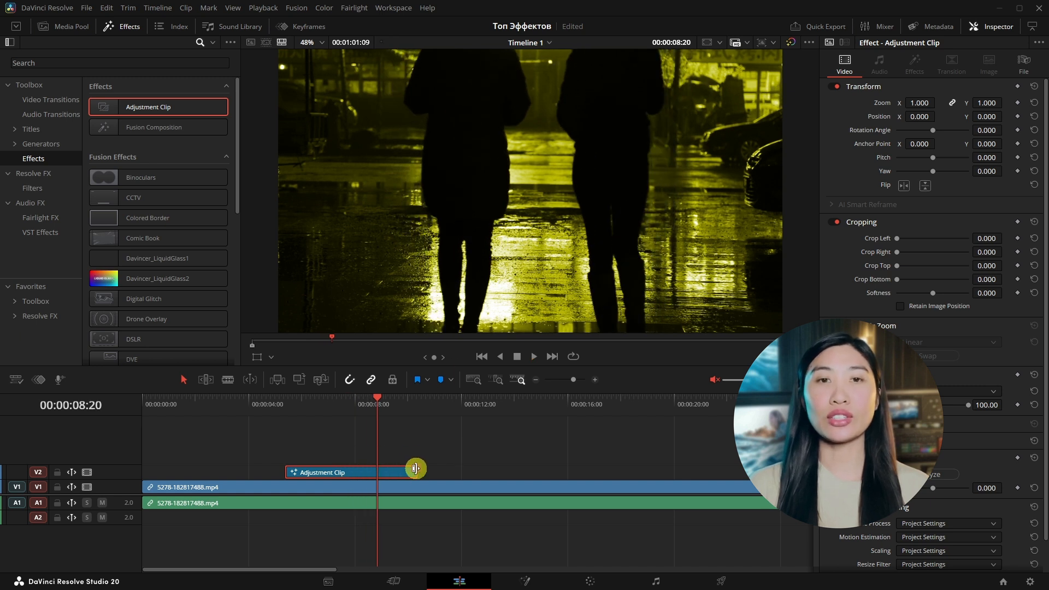
Lengthen the yellow Adjustment Clip on V2 and reposition it along the street clip, scrubbing to compare covered and uncovered footage.
{"action": "left_click_drag", "start_coordinate": [416, 469], "coordinate": [717, 471]}
{"action": "left_click_drag", "start_coordinate": [383, 419], "coordinate": [335, 440]}
{"action": "left_click_drag", "start_coordinate": [409, 478], "coordinate": [582, 473]}
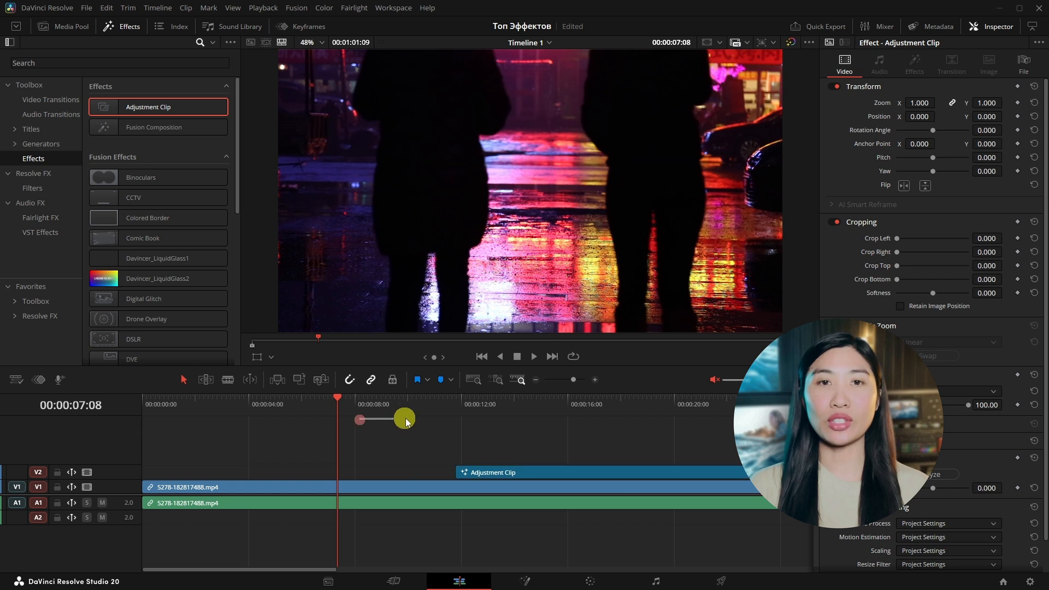
{"action": "left_click_drag", "start_coordinate": [405, 418], "coordinate": [436, 428]}
{"action": "left_click_drag", "start_coordinate": [548, 474], "coordinate": [292, 472]}
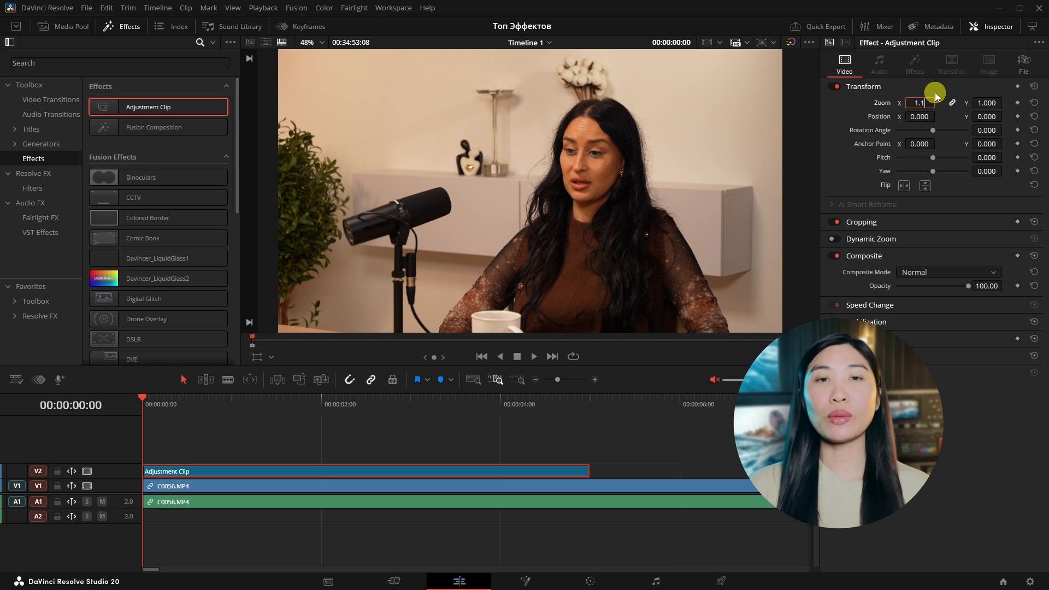
Set the interview's Adjustment Clip to Zoom 1.200 and Position X -50, Y -87, and scrub the timeline to review the punch-in.
{"action": "key", "text": "Return"}
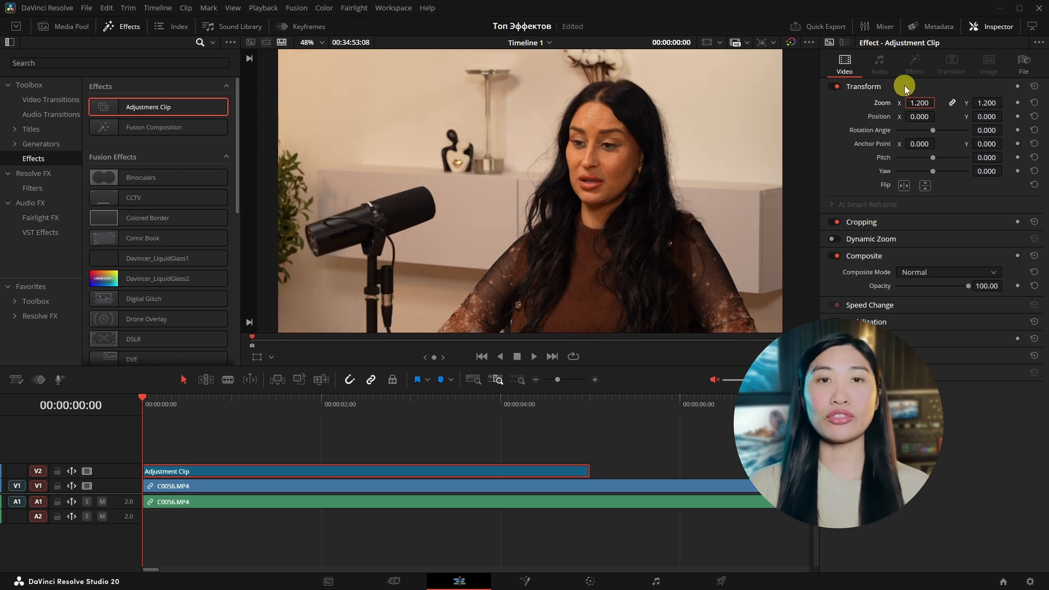
{"action": "left_click_drag", "start_coordinate": [921, 117], "coordinate": [794, 131]}
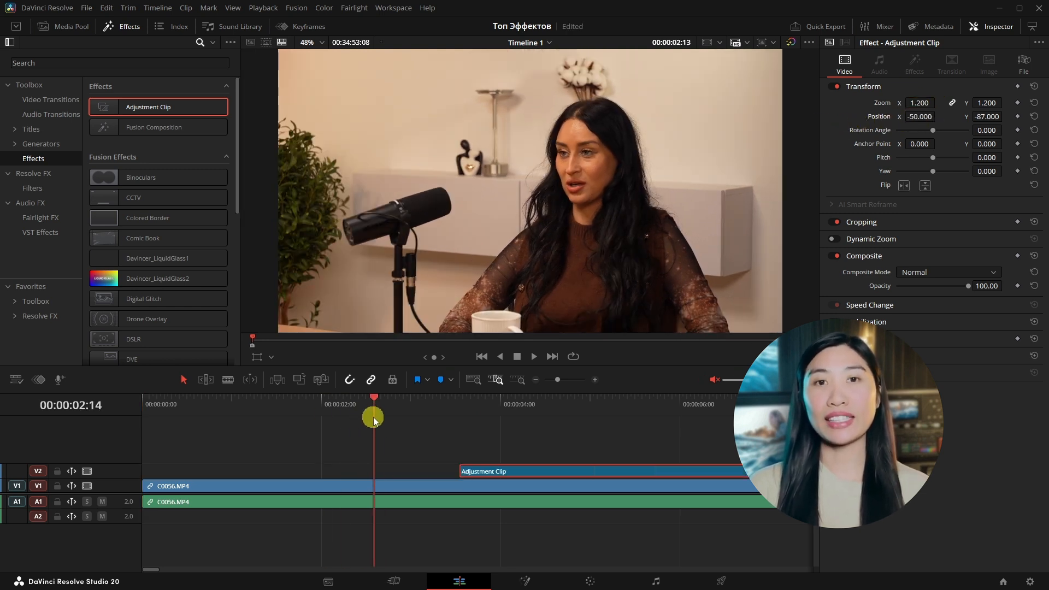
{"action": "left_click_drag", "start_coordinate": [372, 412], "coordinate": [616, 431]}
{"action": "scroll", "coordinate": [687, 445], "scroll_direction": "right", "scroll_amount": 5}
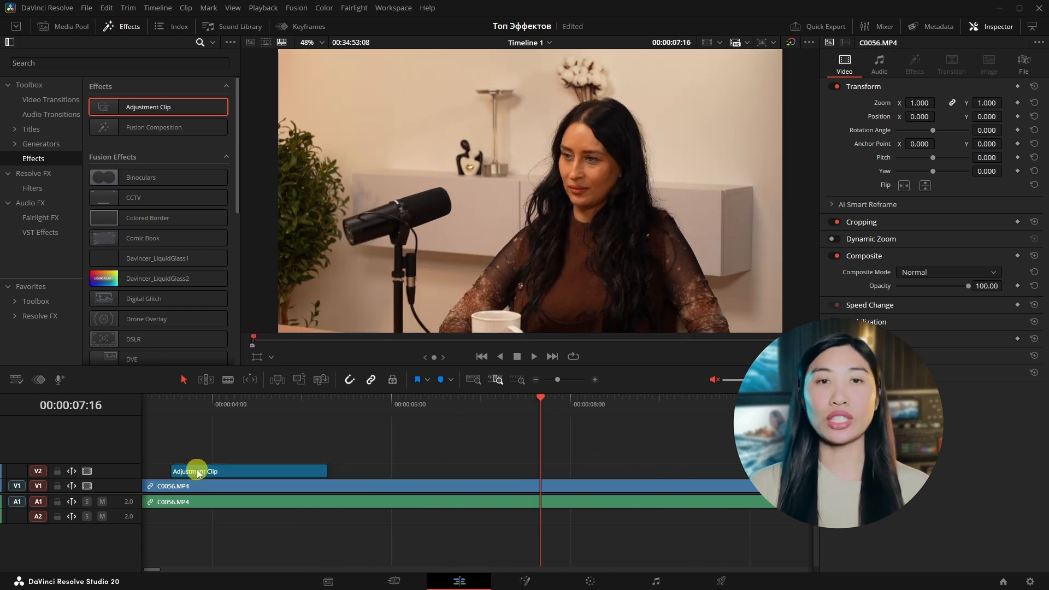
Place the zoomed Adjustment Clip at about eight seconds on V2 and paste a copy of it at another point.
{"action": "left_click_drag", "start_coordinate": [199, 471], "coordinate": [607, 471]}
{"action": "left_click_drag", "start_coordinate": [536, 405], "coordinate": [463, 428]}
{"action": "key", "text": "ctrl+v"}
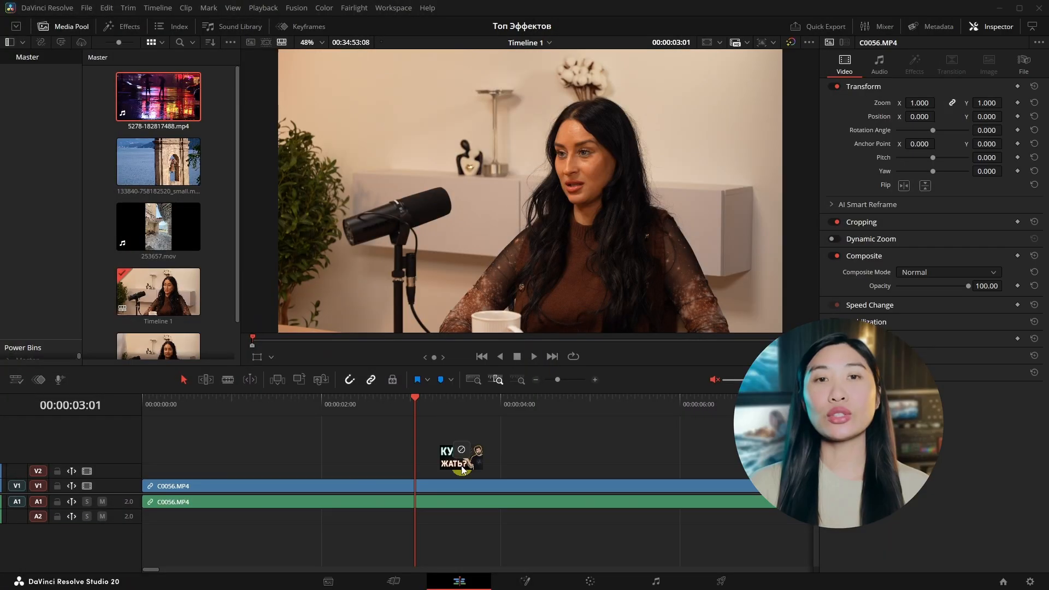
Place the screenshot PNG on V2 at about two seconds, shorten it, and set Zoom to 0.310 and Position to X -510, Y 297.
{"action": "left_click_drag", "start_coordinate": [462, 468], "coordinate": [431, 470]}
{"action": "left_click_drag", "start_coordinate": [765, 472], "coordinate": [419, 459]}
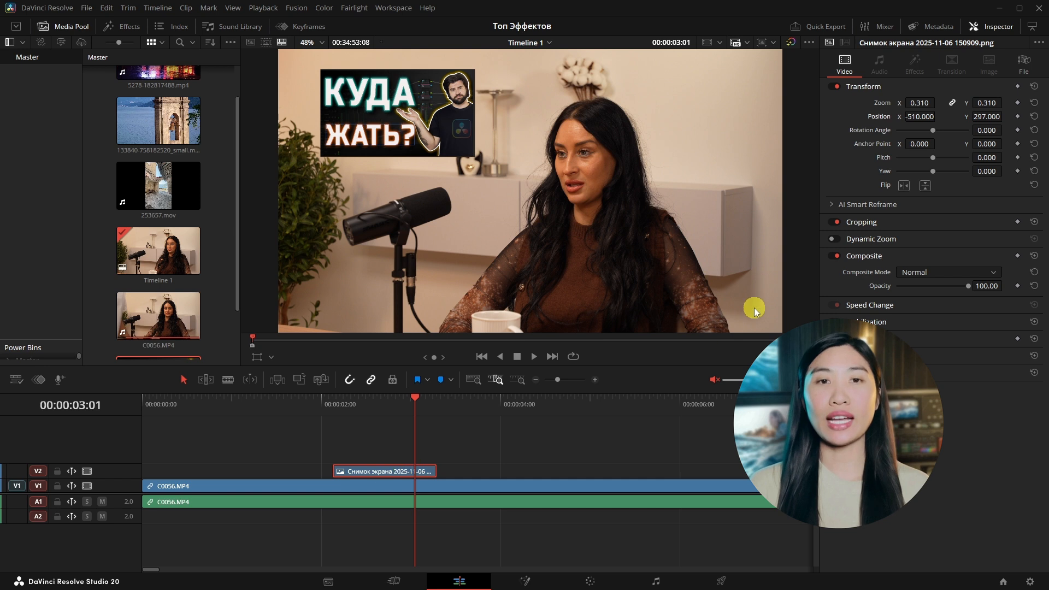
Add a 0.4-second Push transition to the start of the screenshot image on V2 and preview it.
{"action": "left_click", "coordinate": [121, 27]}
{"action": "left_click_drag", "start_coordinate": [164, 107], "coordinate": [349, 471]}
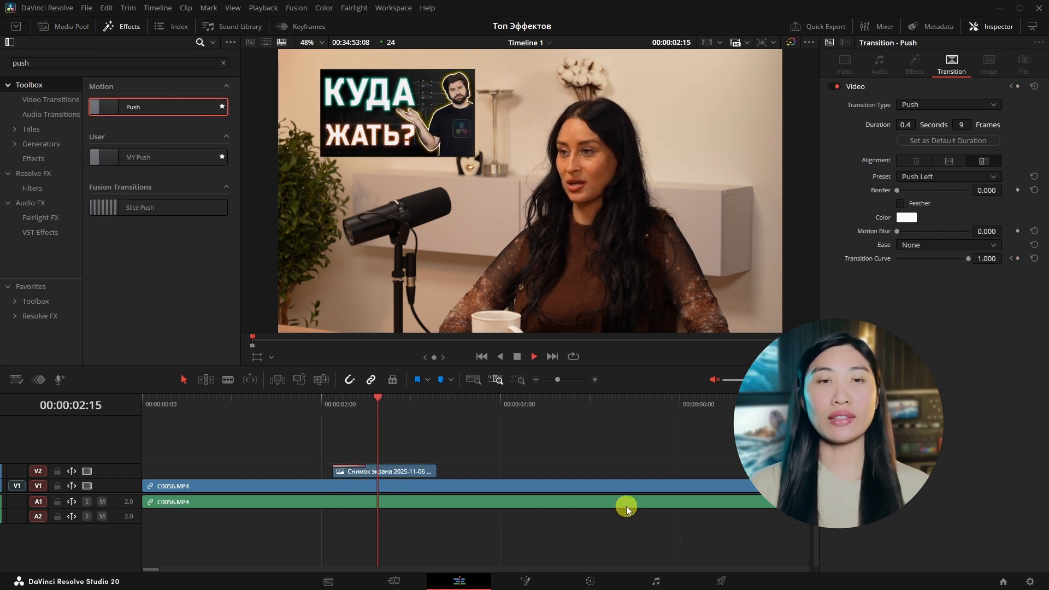
{"action": "key", "text": "space"}
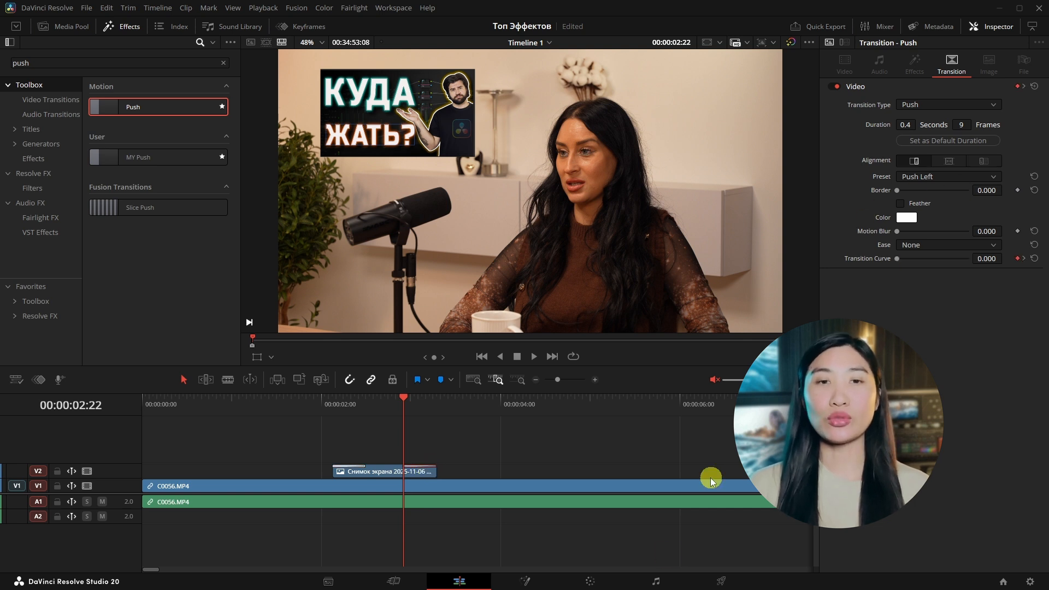
Set the preset of the Push transition at the image's end to Push Right and preview the exit movement.
{"action": "left_click", "coordinate": [951, 177]}
{"action": "left_click", "coordinate": [924, 211]}
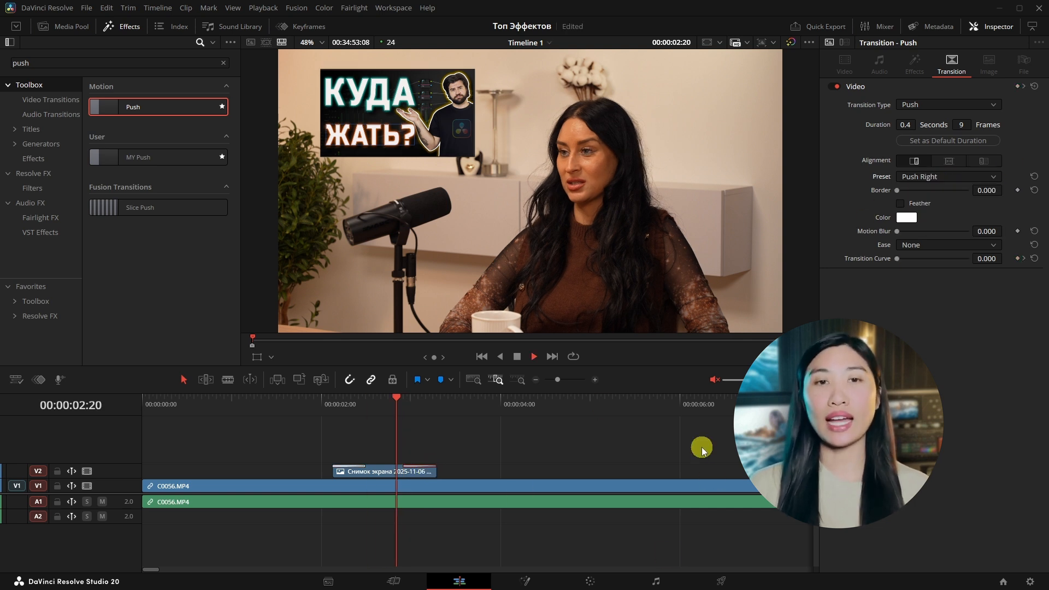
{"action": "key", "text": "space"}
{"action": "key", "text": "space"}
Extend the screenshot image to about 00:00:06:15 and set its opening Push to 1.0 seconds with Motion Blur 0.191.
{"action": "left_click_drag", "start_coordinate": [435, 471], "coordinate": [661, 466]}
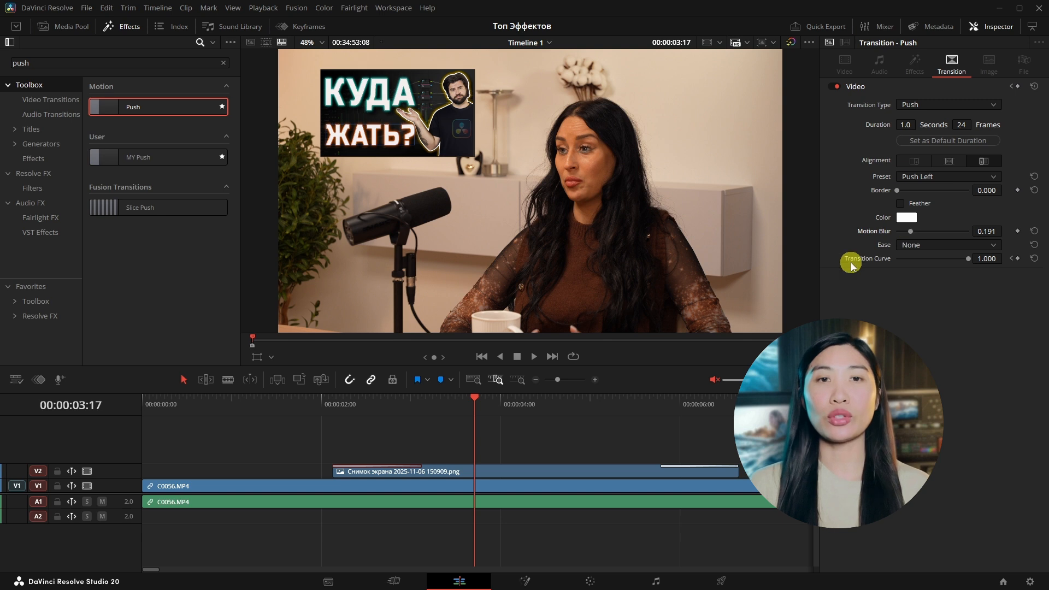
{"action": "left_click", "coordinate": [325, 405]}
Set the opening Push to 0.8 seconds, Motion Blur 0.382 and Ease In & Out, and preview it from about two seconds.
{"action": "left_click", "coordinate": [931, 246]}
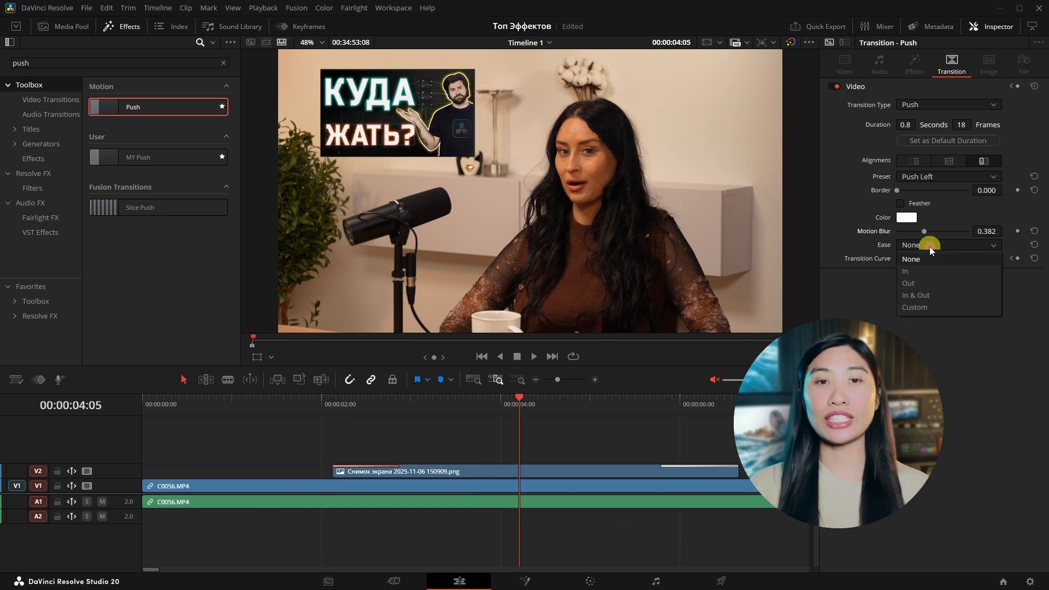
{"action": "left_click", "coordinate": [914, 296]}
{"action": "left_click", "coordinate": [328, 404]}
{"action": "key", "text": "space"}
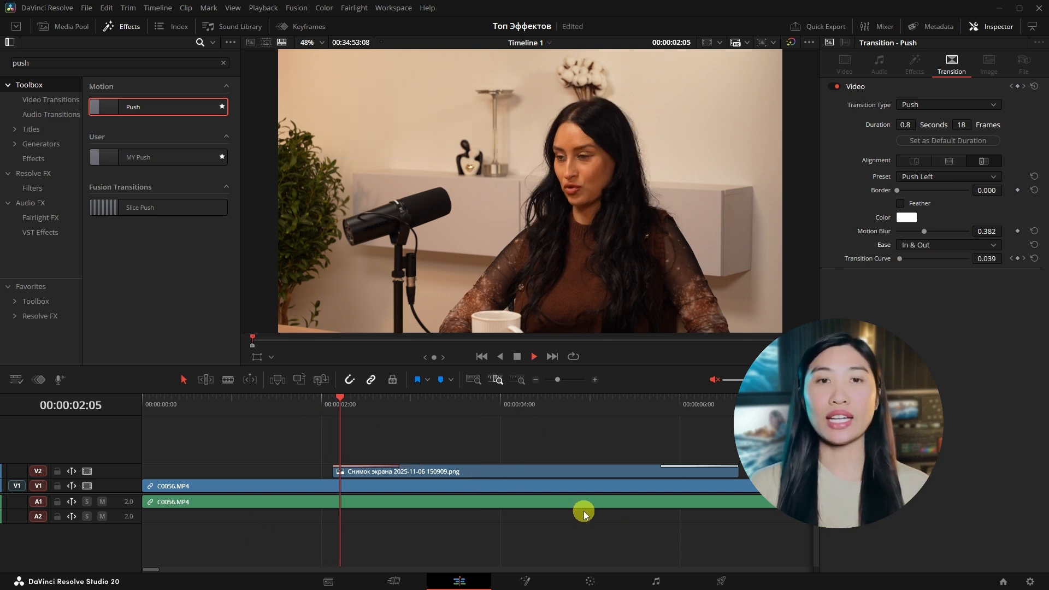
{"action": "key", "text": "space"}
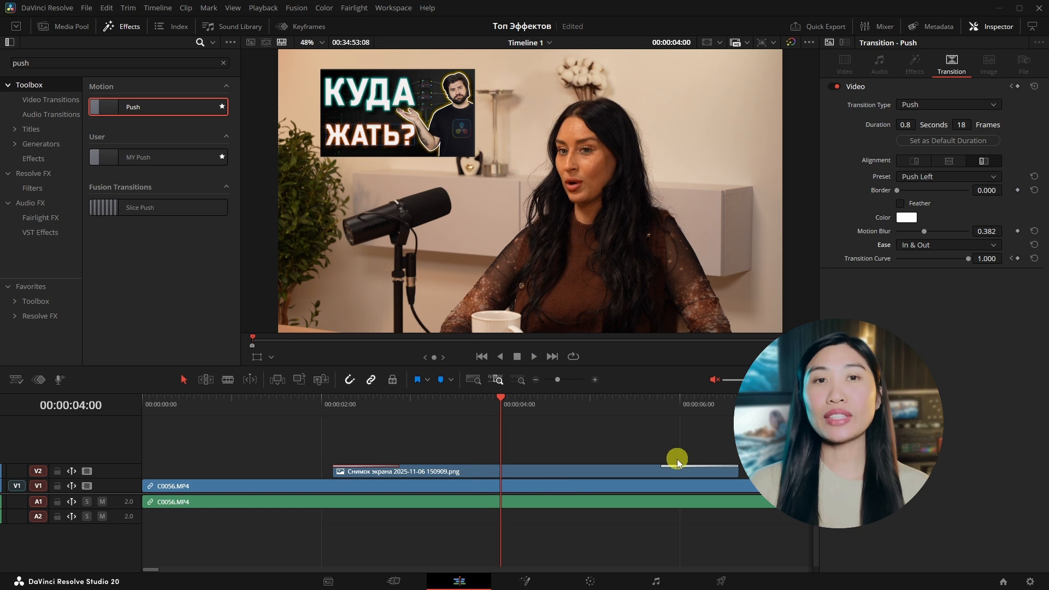
Match the image's closing Push to the opening one's settings, use the Push Right preset, and preview from about two seconds.
{"action": "left_click", "coordinate": [428, 474]}
{"action": "left_click", "coordinate": [366, 470]}
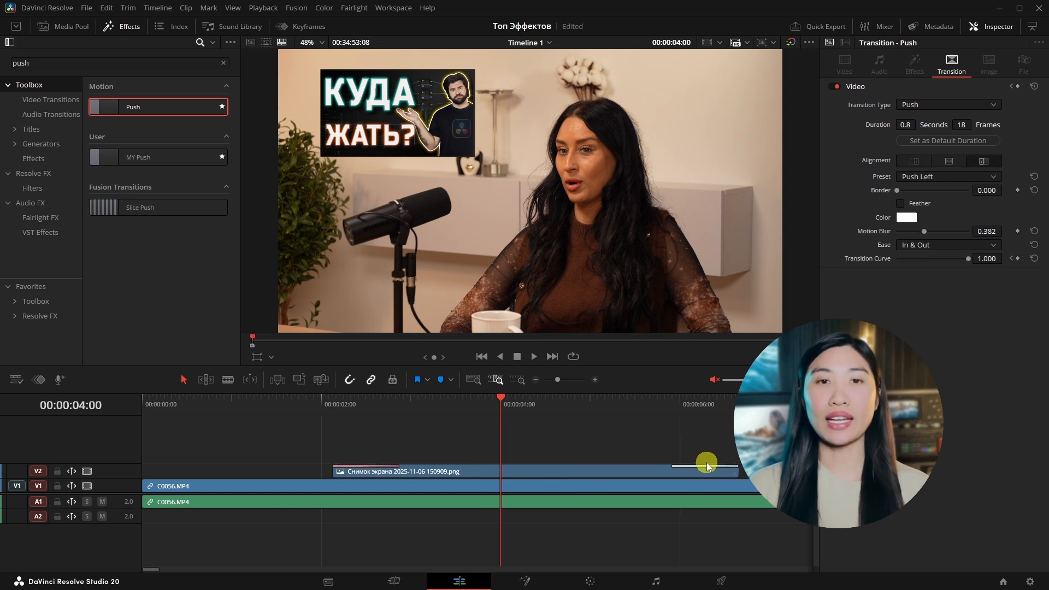
{"action": "left_click", "coordinate": [707, 466]}
{"action": "left_click", "coordinate": [924, 176]}
{"action": "left_click", "coordinate": [934, 206]}
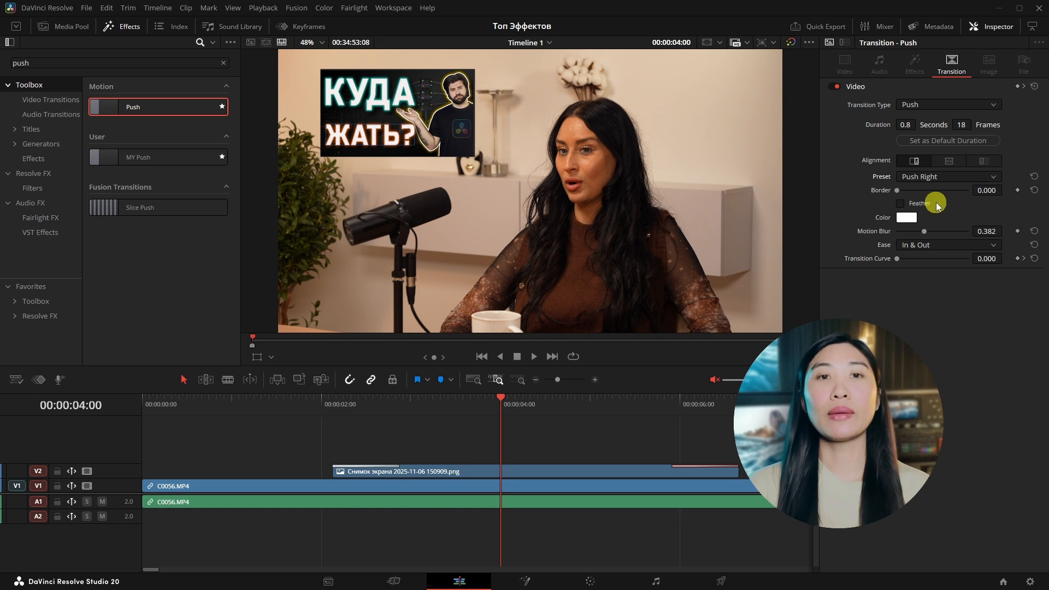
{"action": "left_click", "coordinate": [326, 409]}
{"action": "key", "text": "space"}
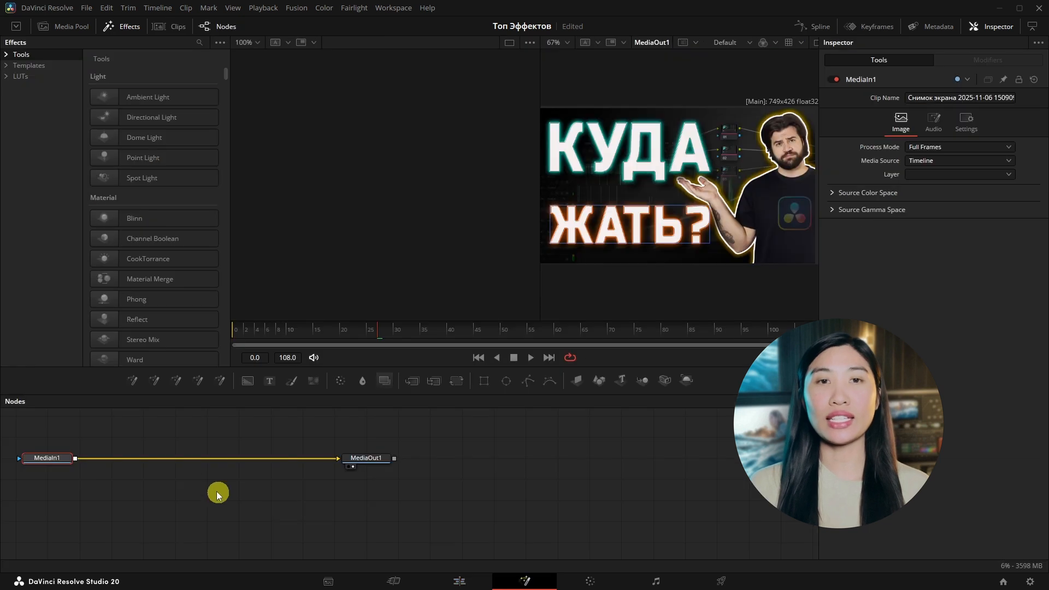
Add a processing node after MediaIn1 in the screenshot image's Fusion composition.
{"action": "left_click", "coordinate": [456, 381]}
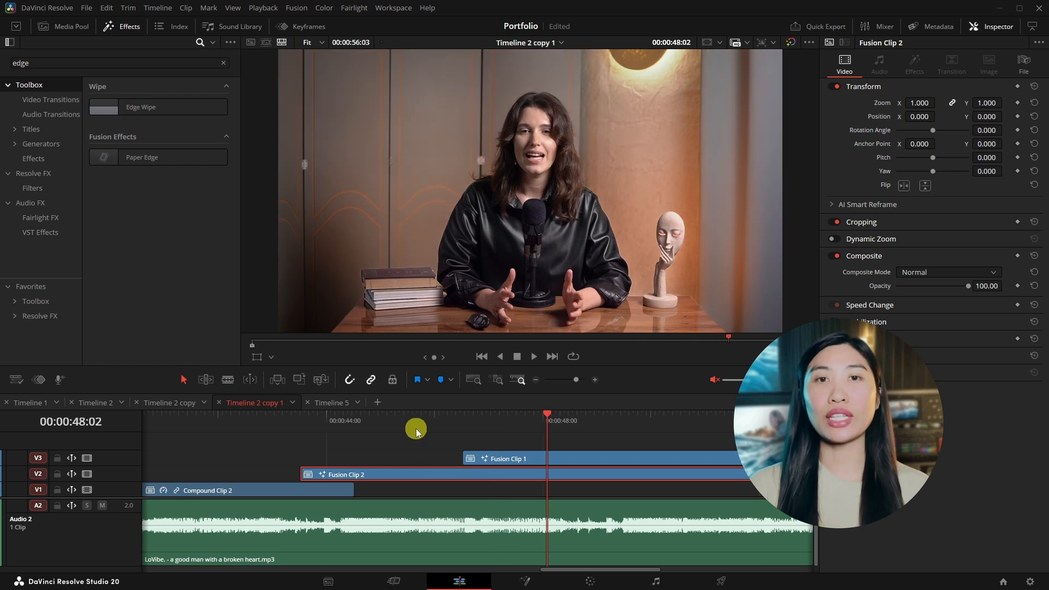
{"action": "left_click", "coordinate": [410, 427]}
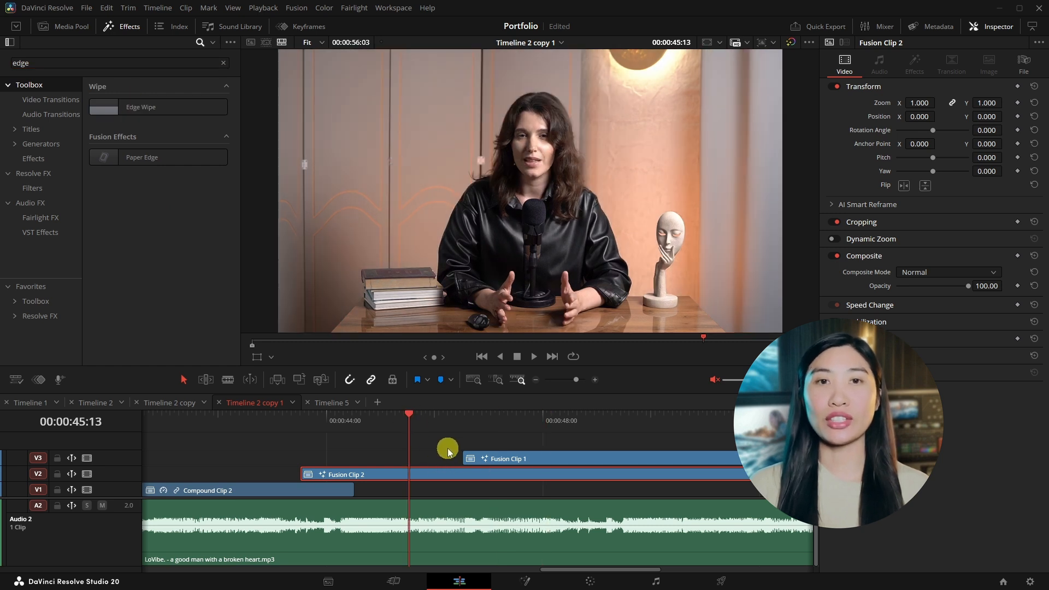
{"action": "left_click_drag", "start_coordinate": [226, 107], "coordinate": [476, 461]}
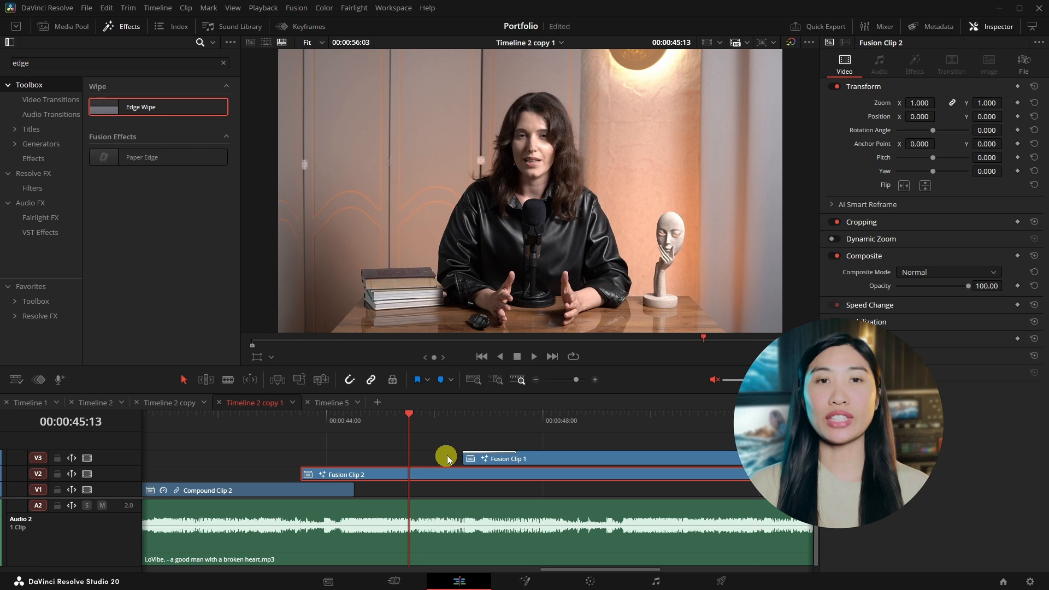
{"action": "left_click", "coordinate": [480, 455]}
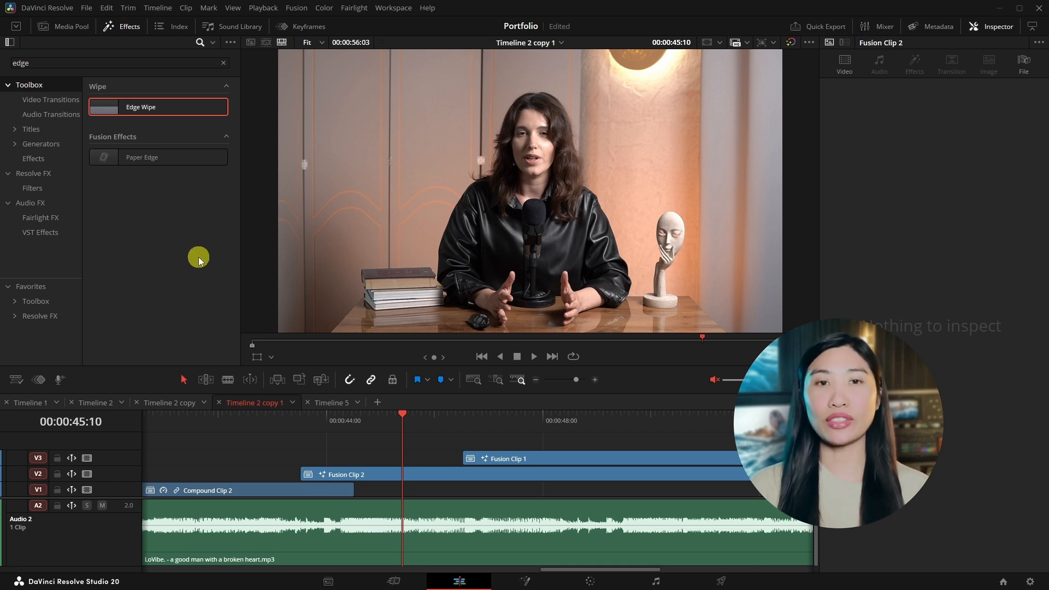
Apply Edge Wipe to the start of Fusion Clip 1 on V3, set its Angle to 90, and preview from 00:00:45:10.
{"action": "left_click_drag", "start_coordinate": [132, 106], "coordinate": [602, 453]}
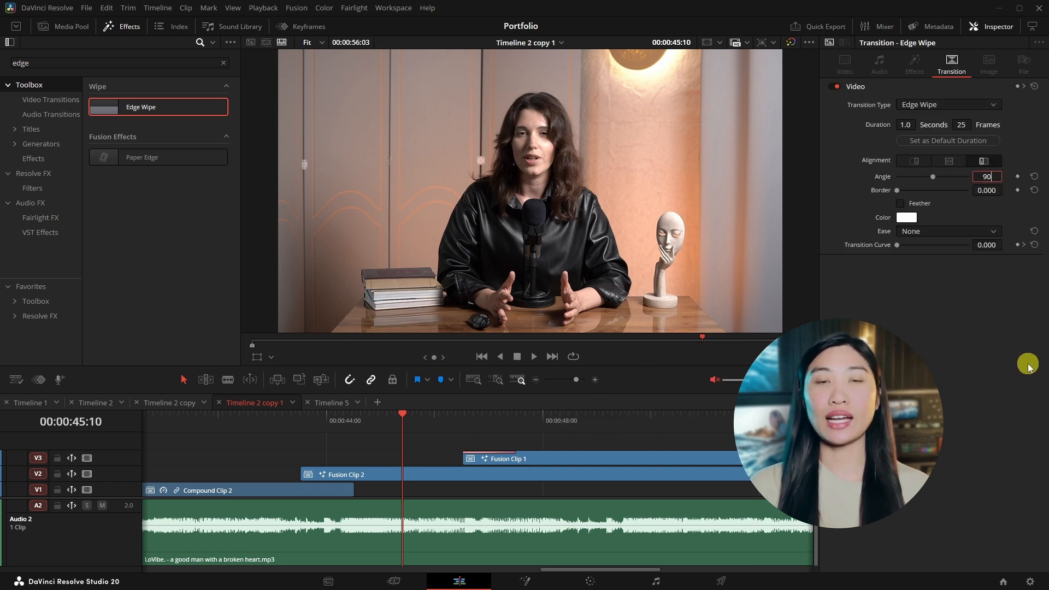
{"action": "key", "text": "space"}
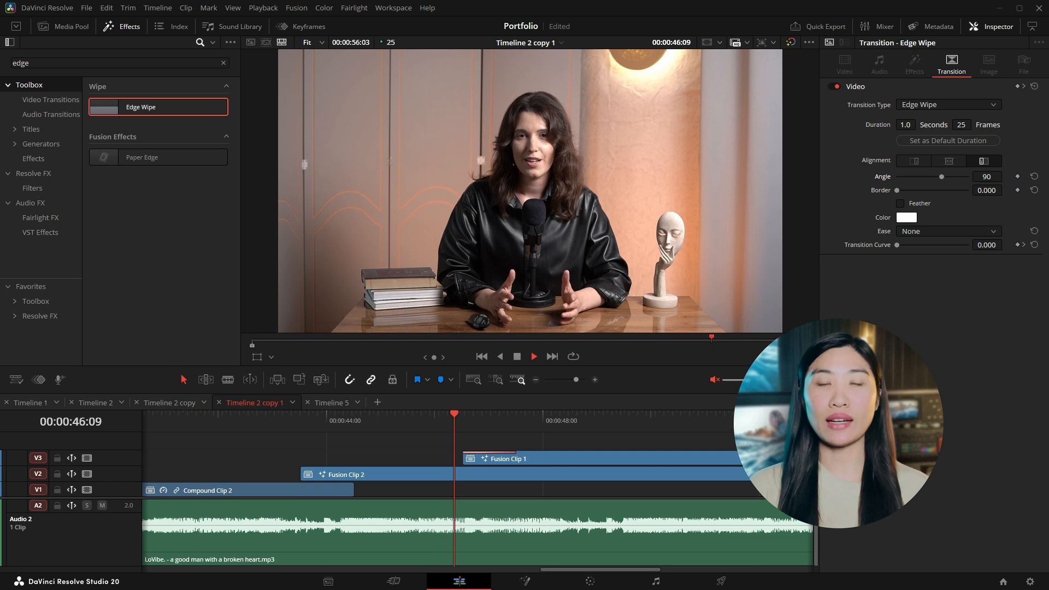
{"action": "key", "text": "space"}
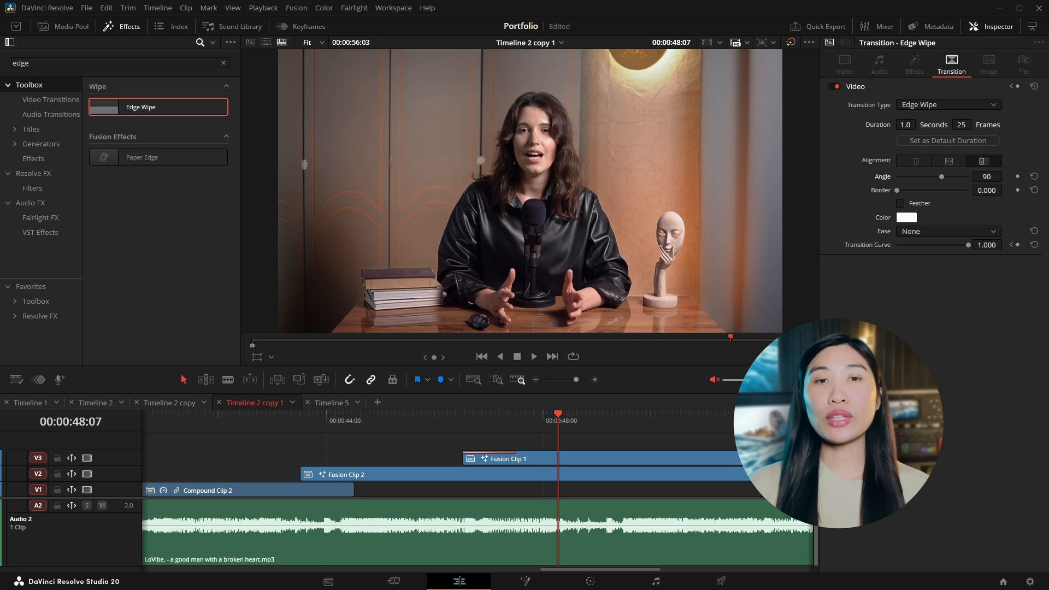
{"action": "scroll", "coordinate": [638, 456], "scroll_direction": "right", "scroll_amount": 5}
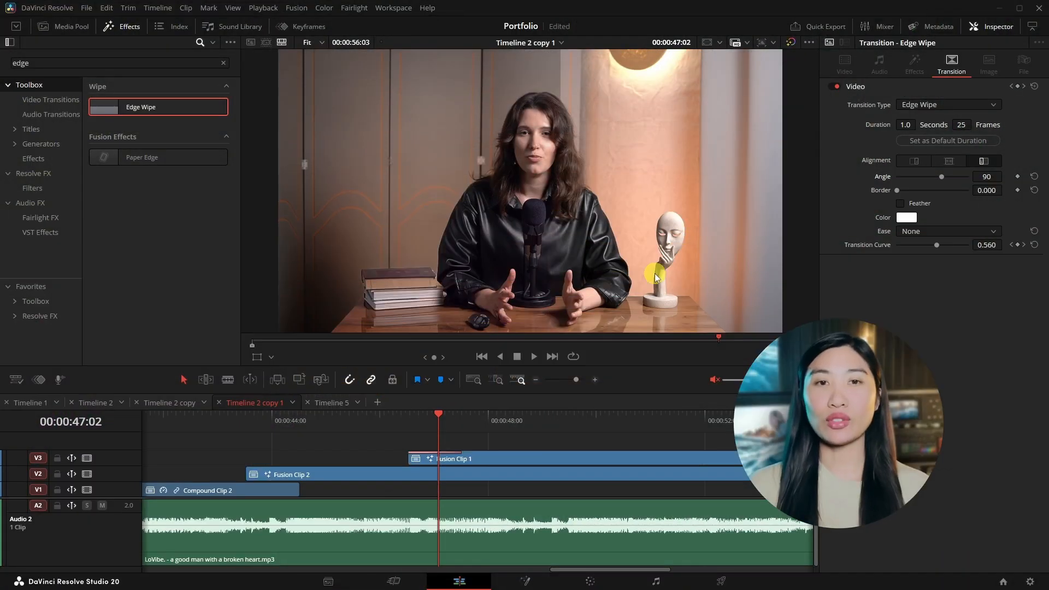
Search all effects for "slide" and browse the available slide transitions.
{"action": "key", "text": "shift+space"}
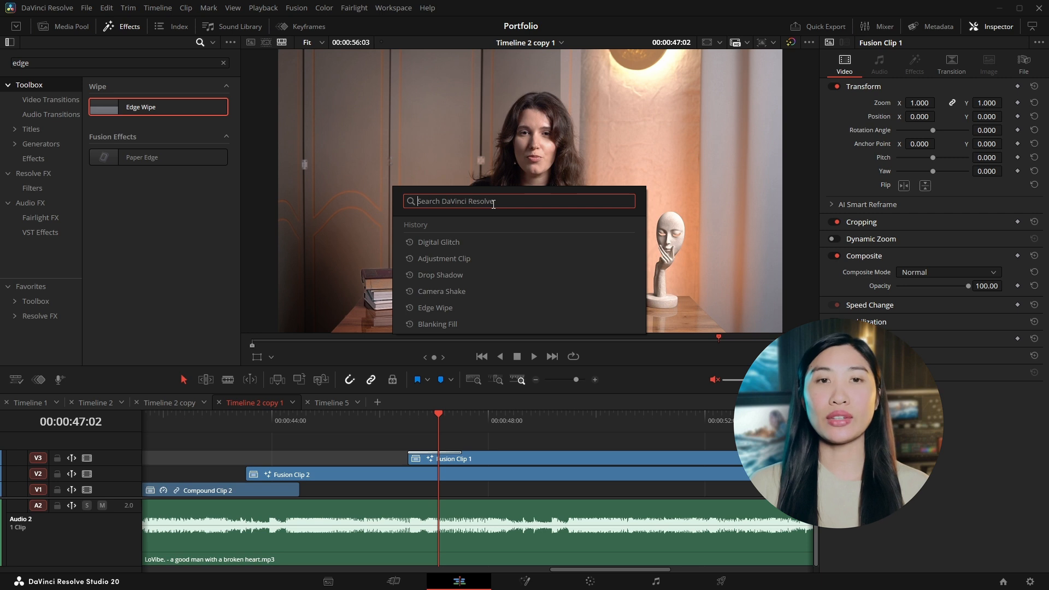
{"action": "type", "text": "slide"}
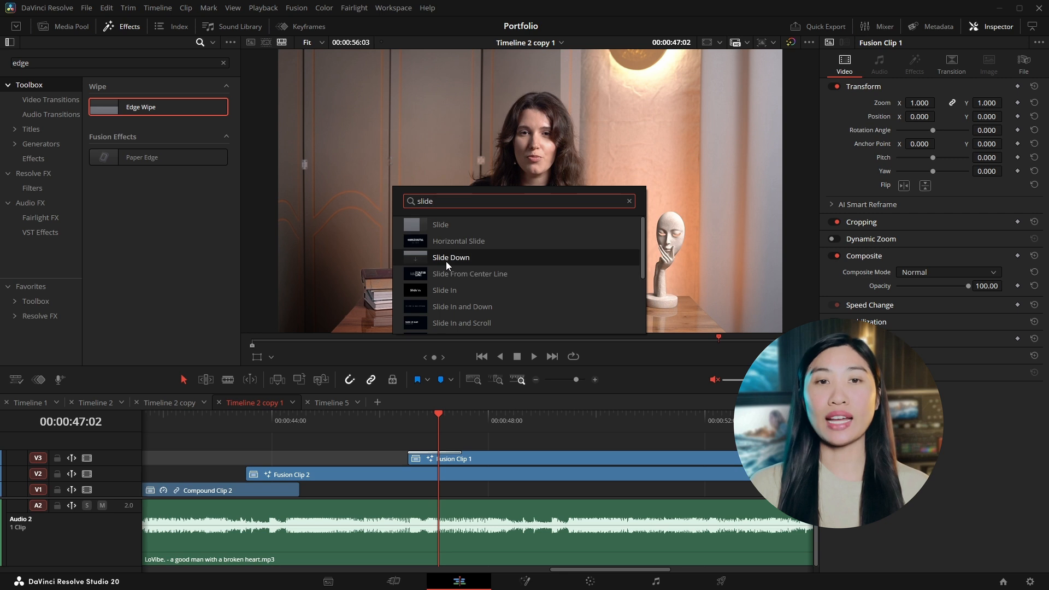
{"action": "scroll", "coordinate": [446, 261], "scroll_direction": "down", "scroll_amount": 3}
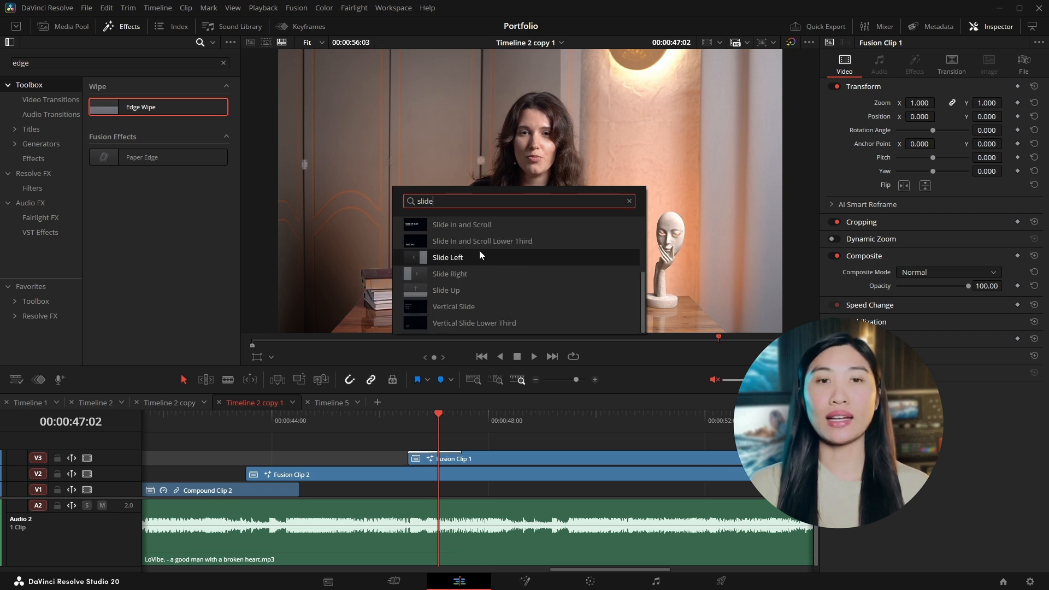